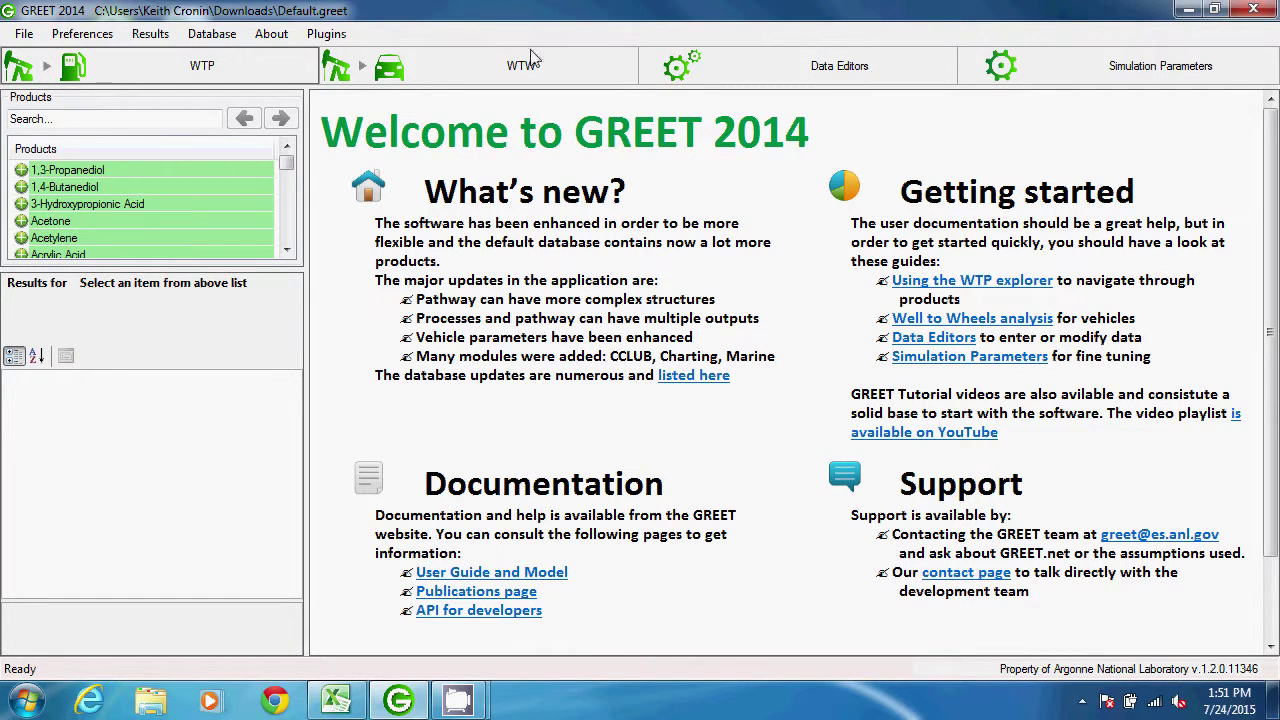
# Search the products for gasoline and open the Gasoline Blendstock pathway from Crude Oil for use in US Refineries.
pyautogui.click(133, 118)
pyautogui.write('gasoline')
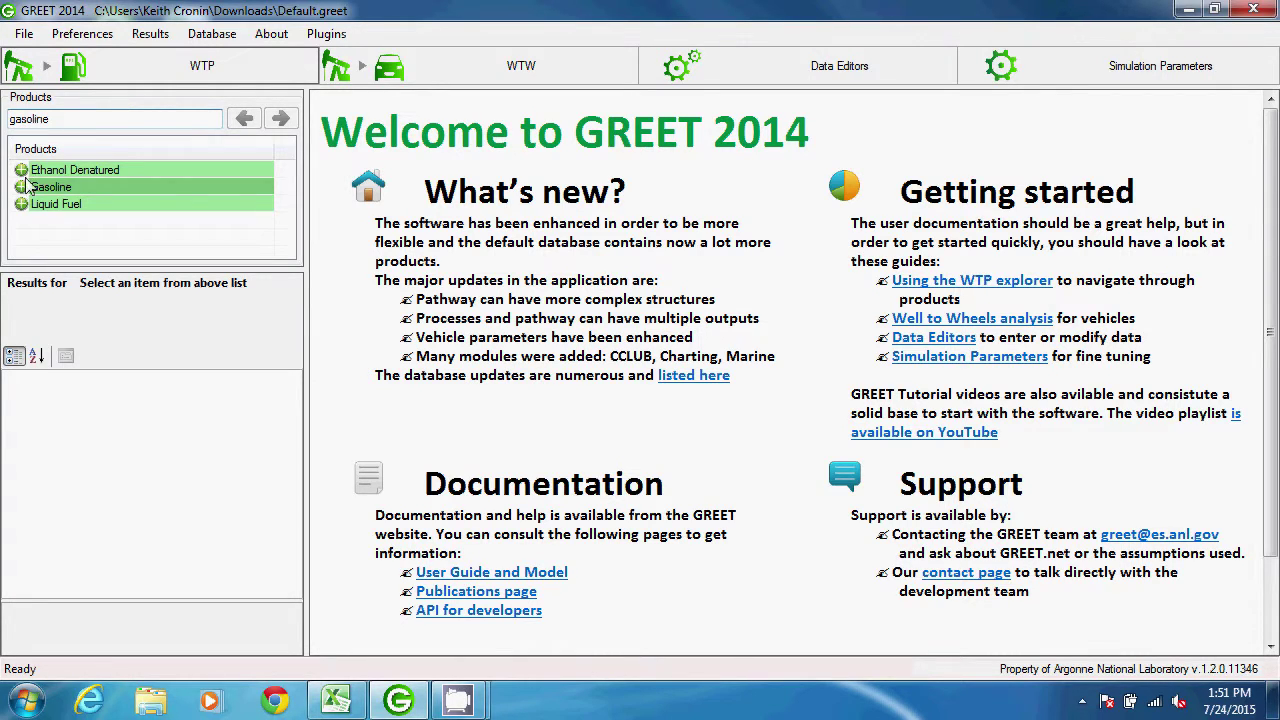
pyautogui.click(22, 187)
pyautogui.click(150, 256)
pyautogui.scroll(-3, 153, 255)
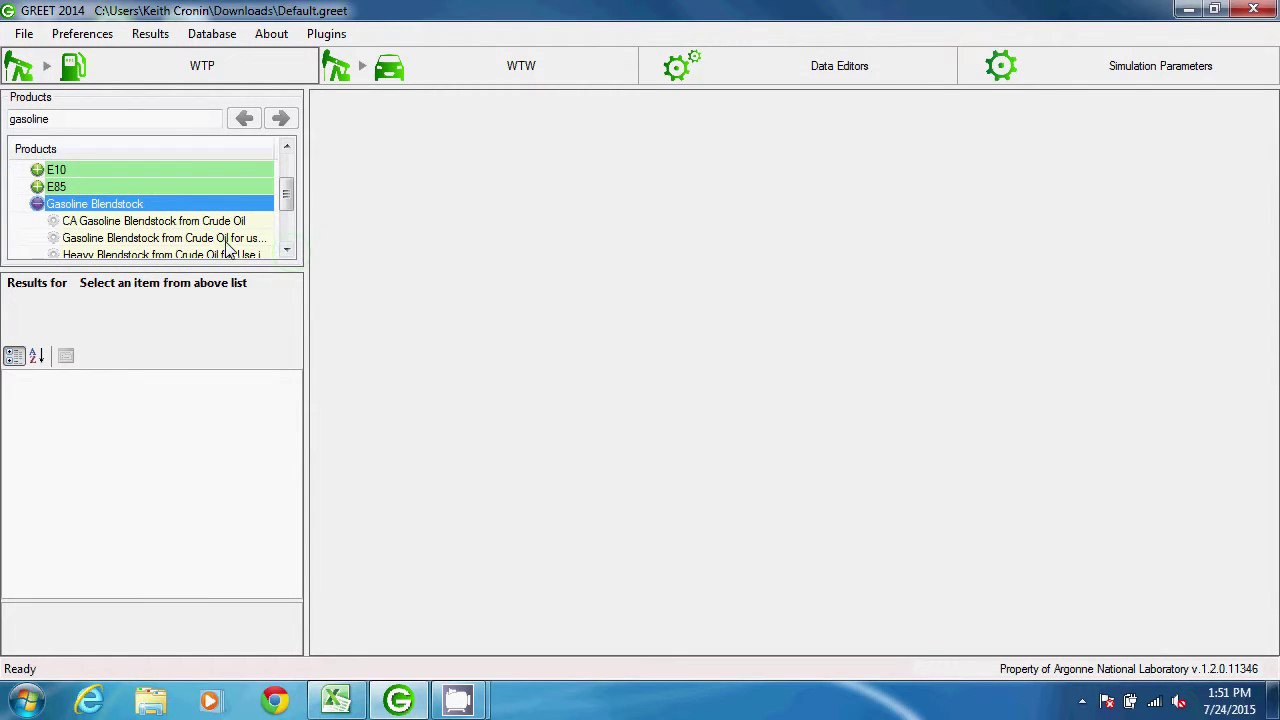
pyautogui.click(200, 238)
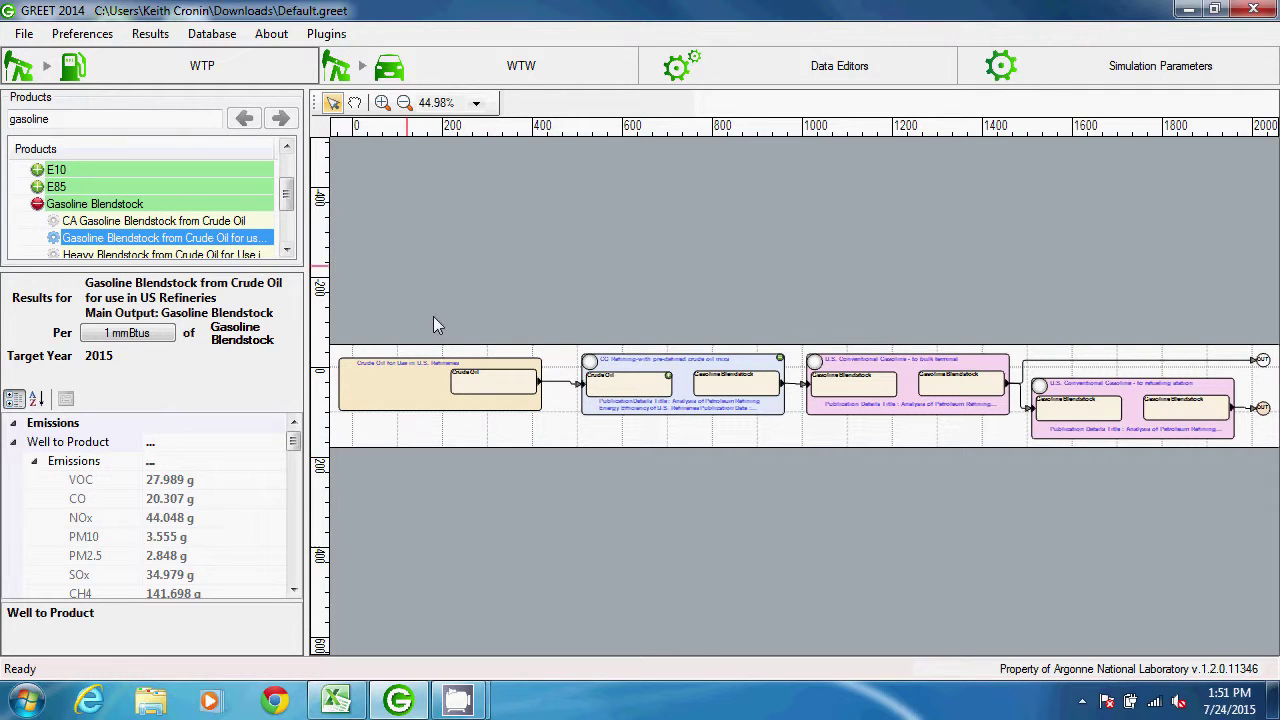
# Enlarge the pathway diagram, look over its stages, and show the results for the CG Refining process.
pyautogui.click(384, 108)
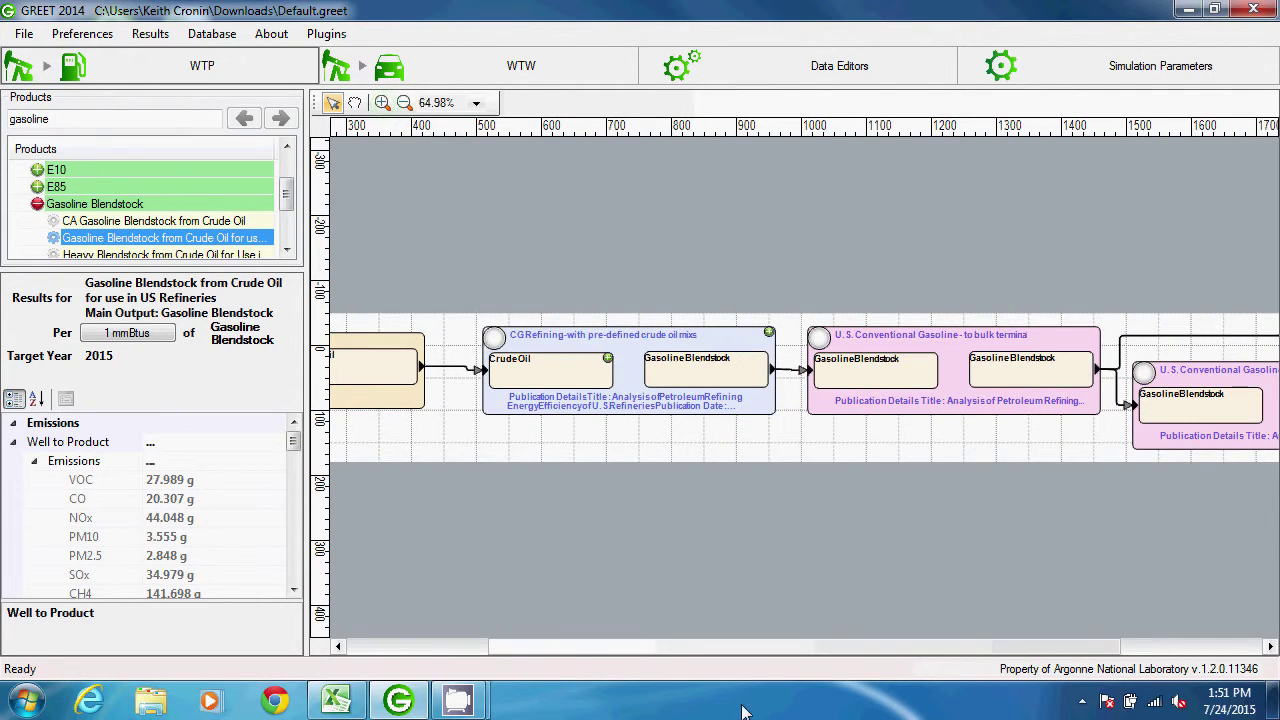
pyautogui.moveTo(793, 650); pyautogui.dragTo(718, 643)
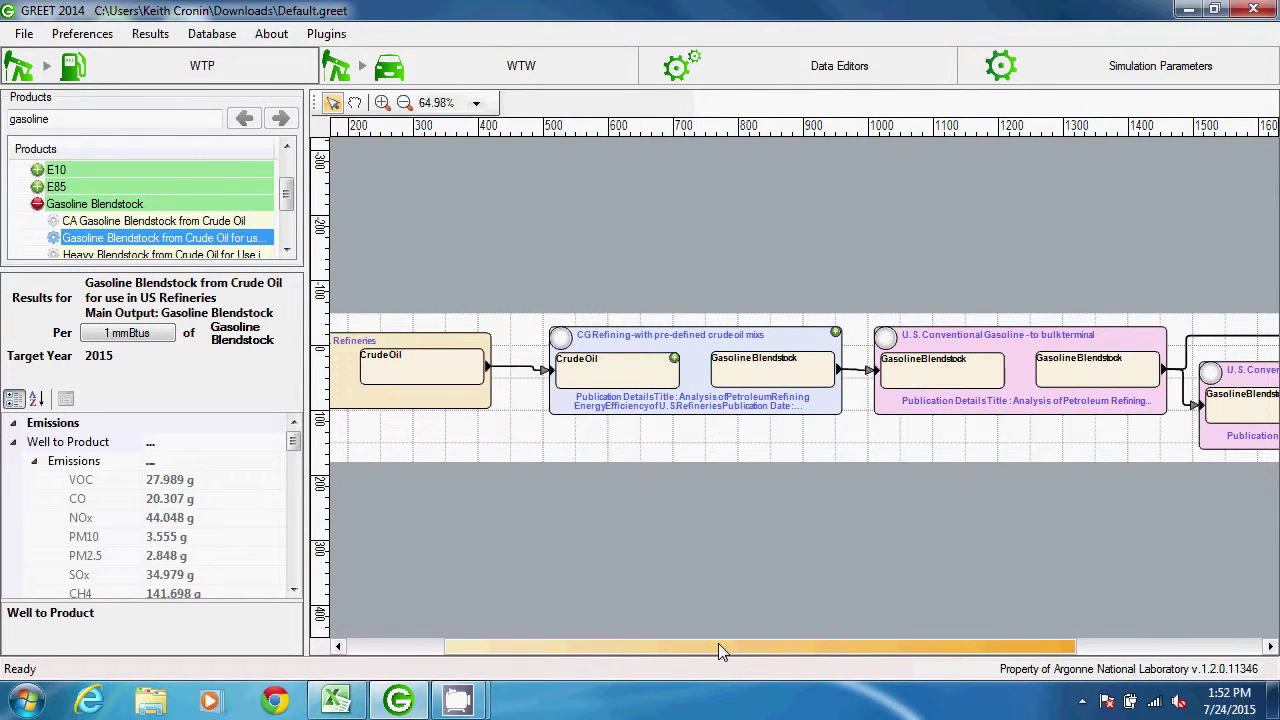
pyautogui.moveTo(718, 643); pyautogui.dragTo(944, 645)
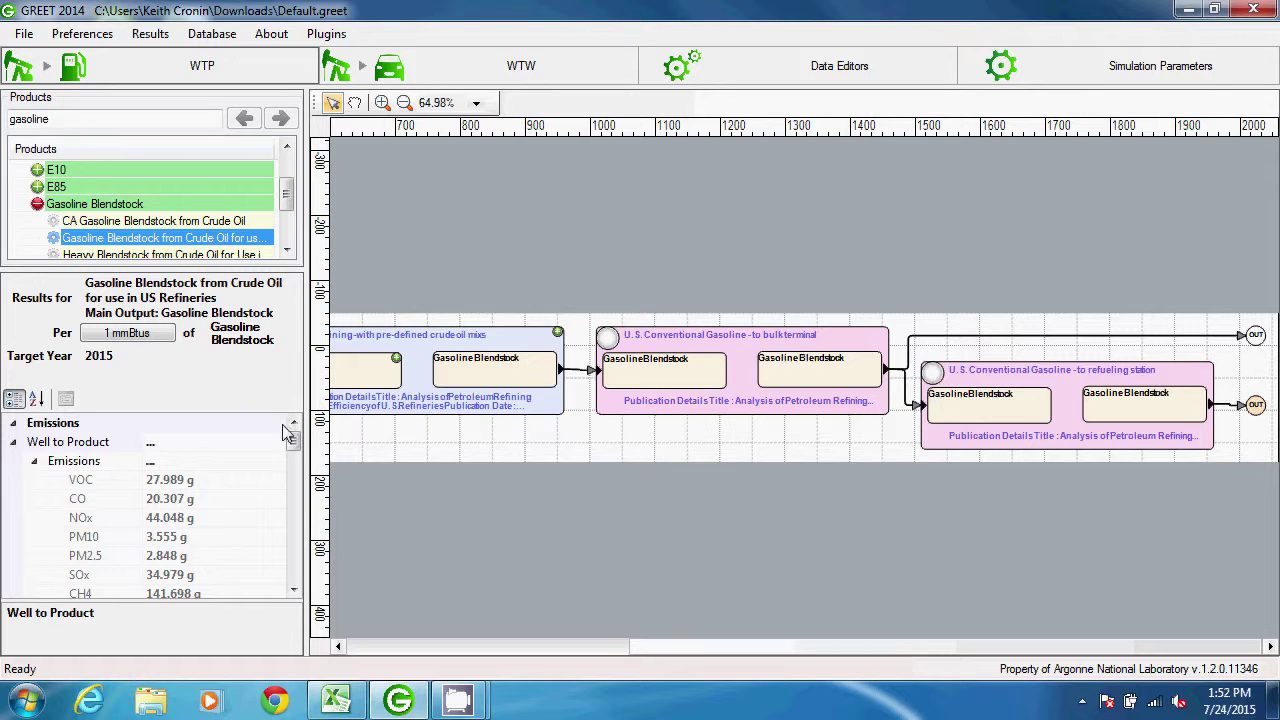
pyautogui.moveTo(293, 443)
pyautogui.mouseDown()
pyautogui.moveTo(293, 485)
pyautogui.moveTo(294, 440)
pyautogui.mouseUp()
pyautogui.click(425, 365)
pyautogui.moveTo(651, 646); pyautogui.dragTo(357, 622)
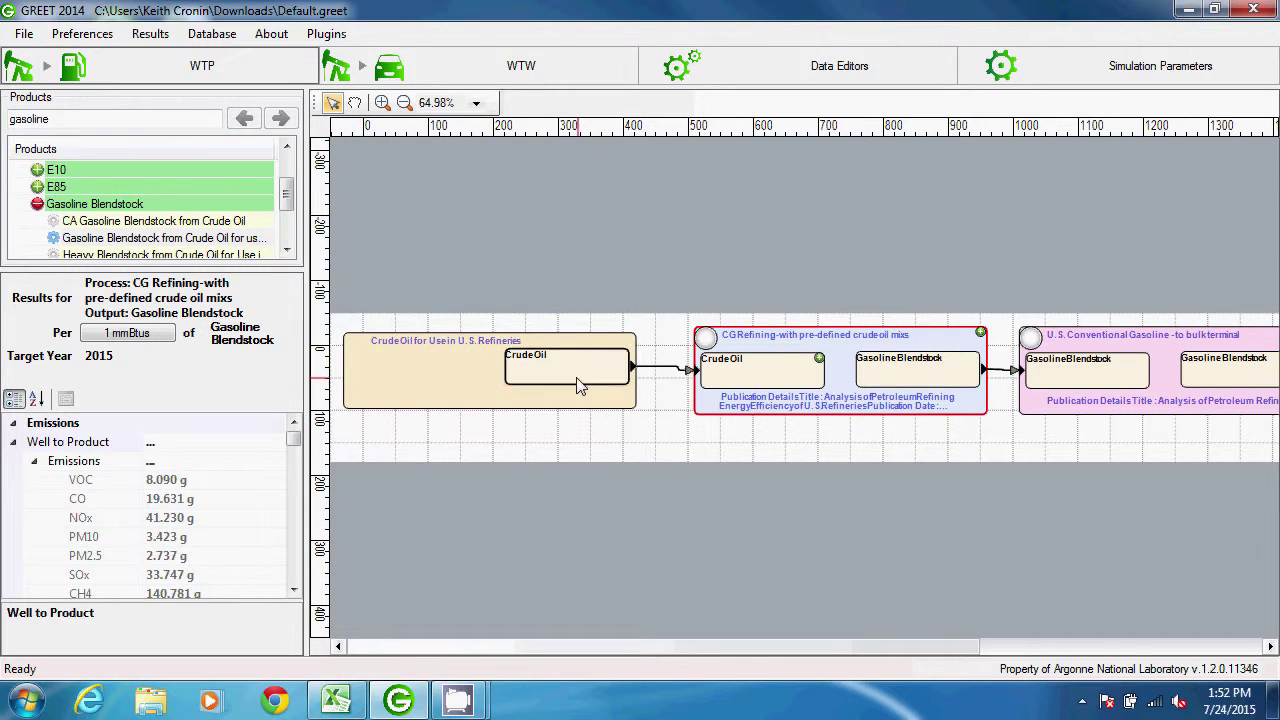
# Show the results for Crude Oil for Use in U.S. Refineries and check the options available for its NOx value.
pyautogui.click(462, 367)
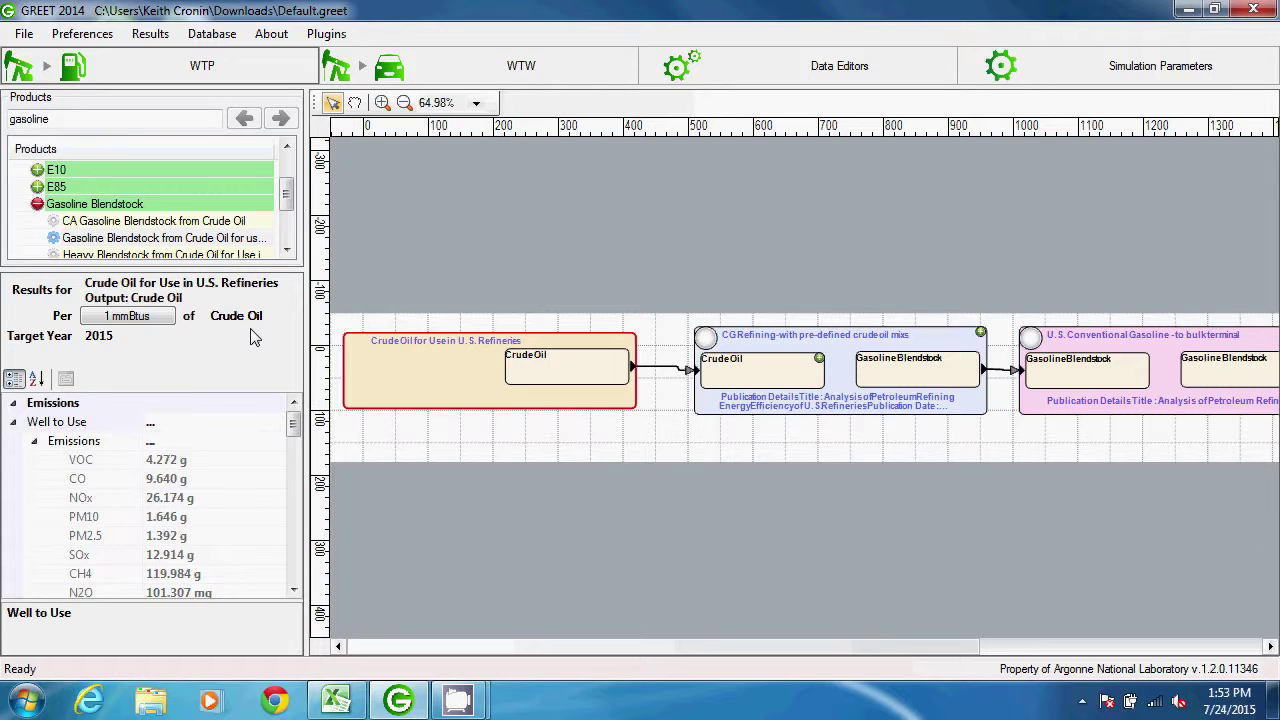
pyautogui.rightClick(243, 505)
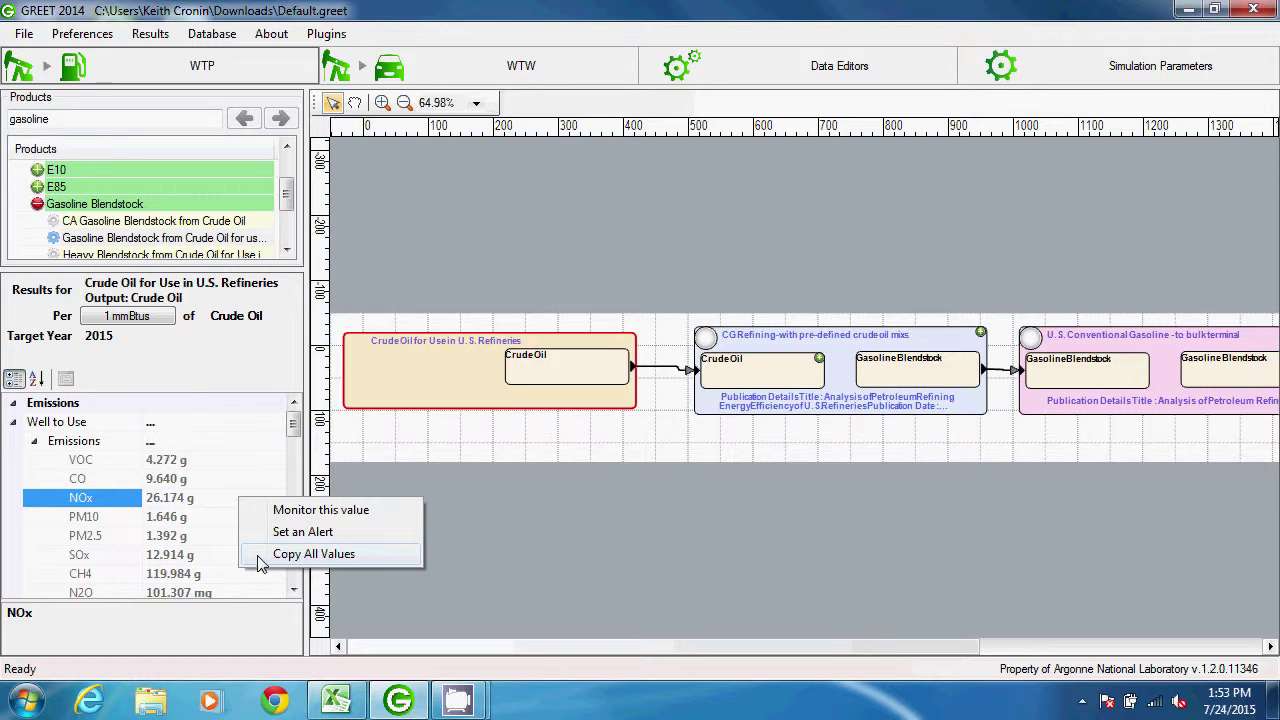
pyautogui.click(595, 547)
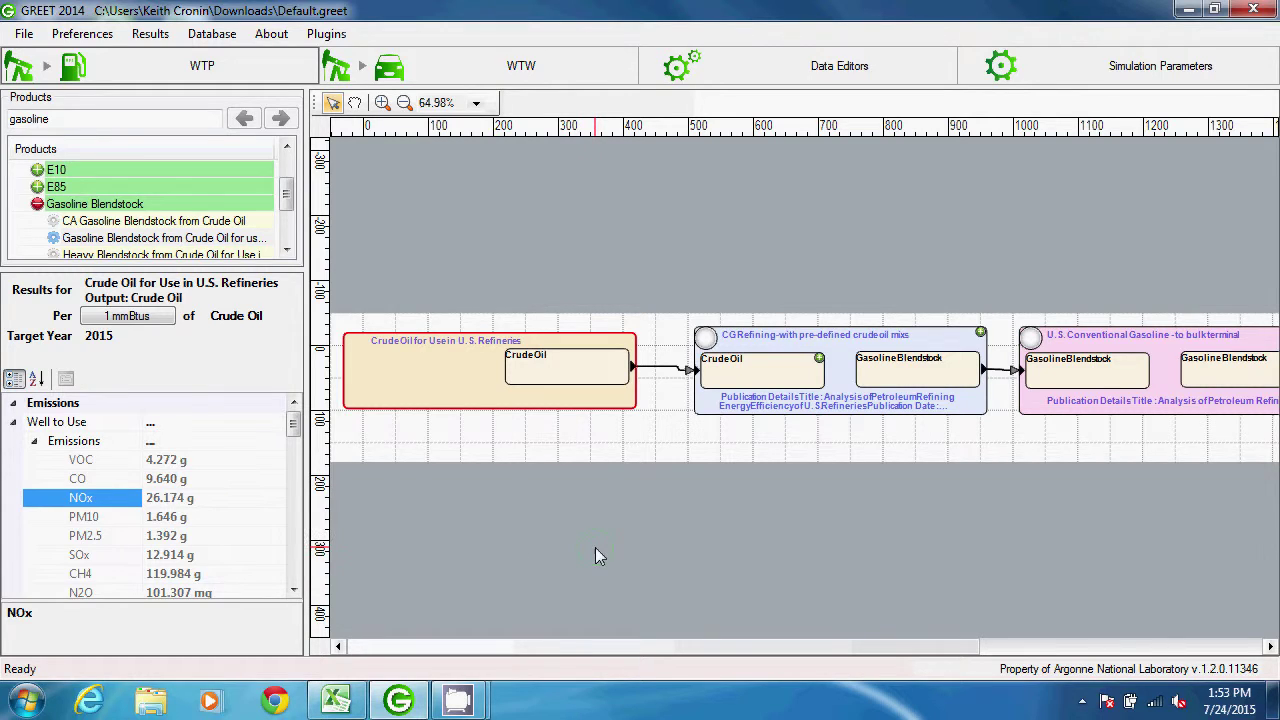
# Switch to the Excel workbook and examine the Total, Output and U.S. Conventional Gasoline column groups on the CopiedResults_1 sheet.
pyautogui.click(340, 702)
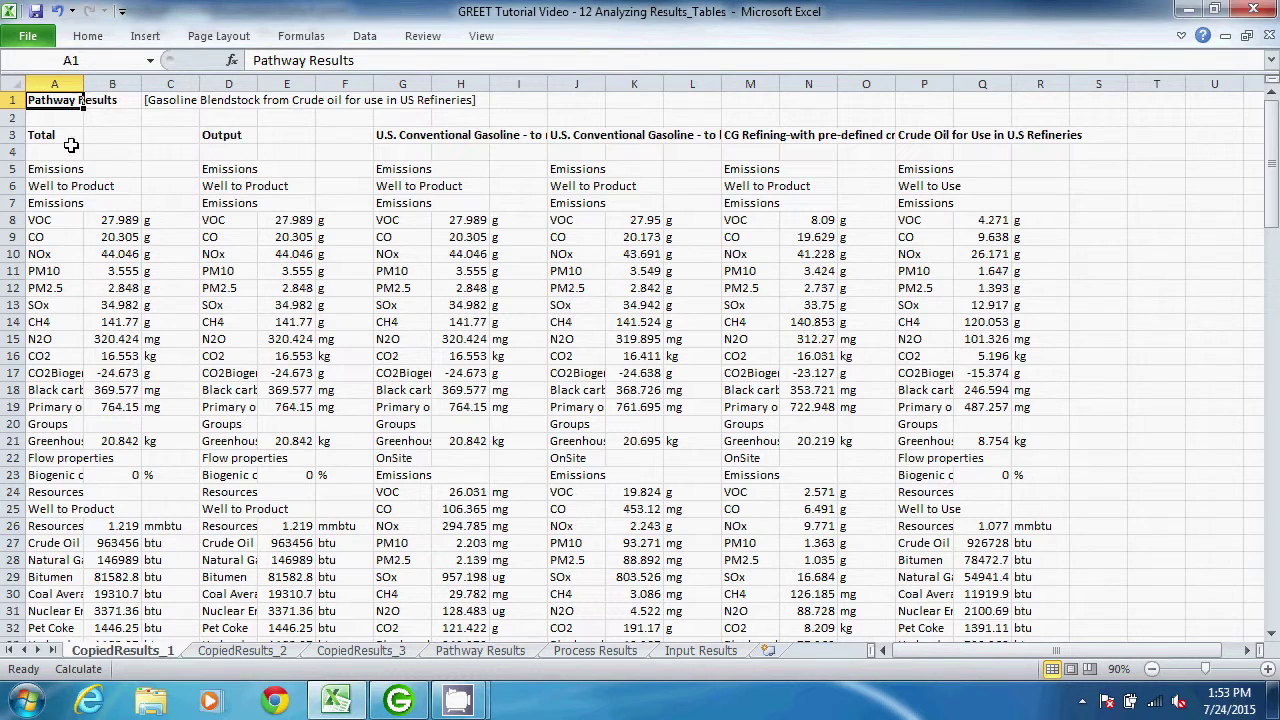
pyautogui.click(80, 82)
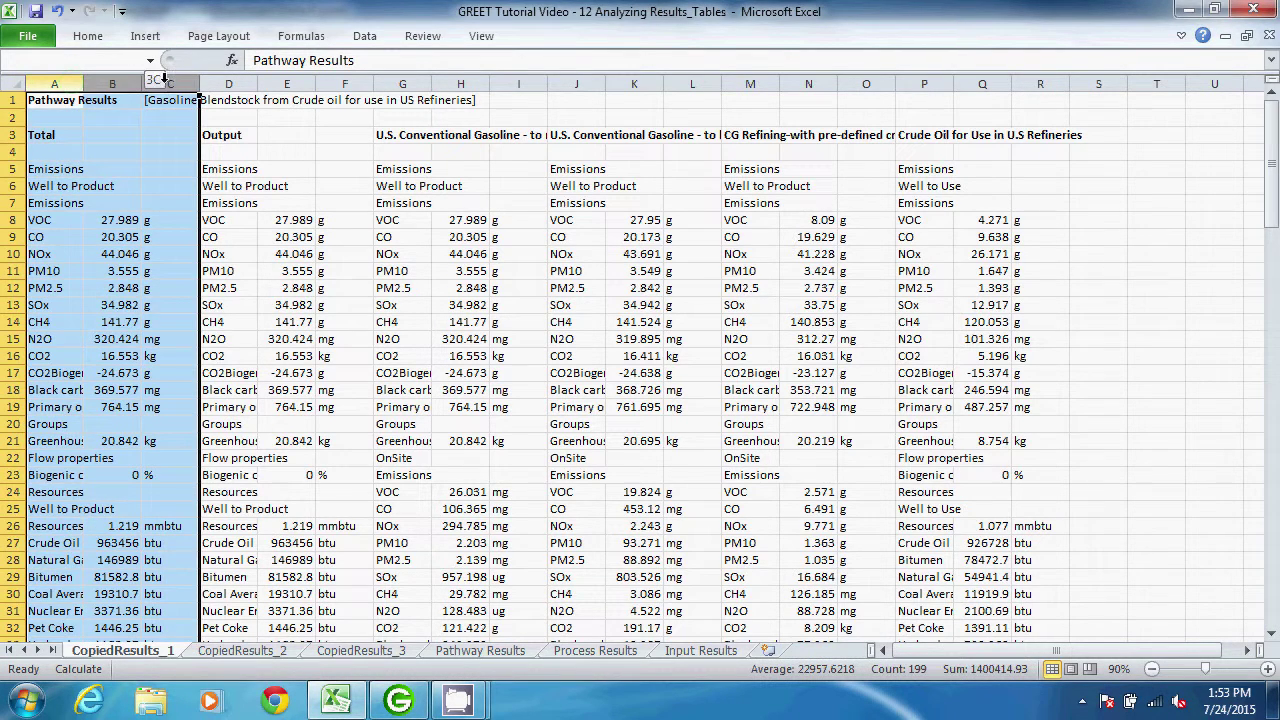
pyautogui.moveTo(165, 79); pyautogui.dragTo(340, 84)
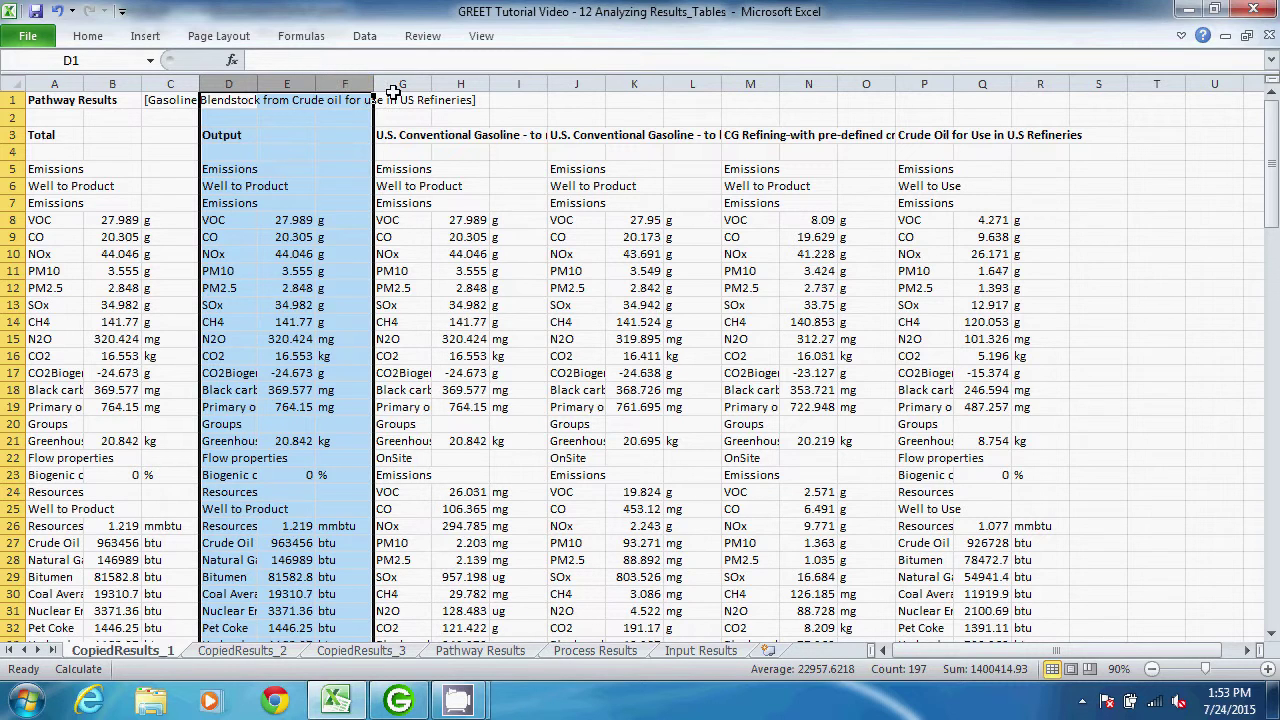
pyautogui.moveTo(398, 83); pyautogui.dragTo(712, 81)
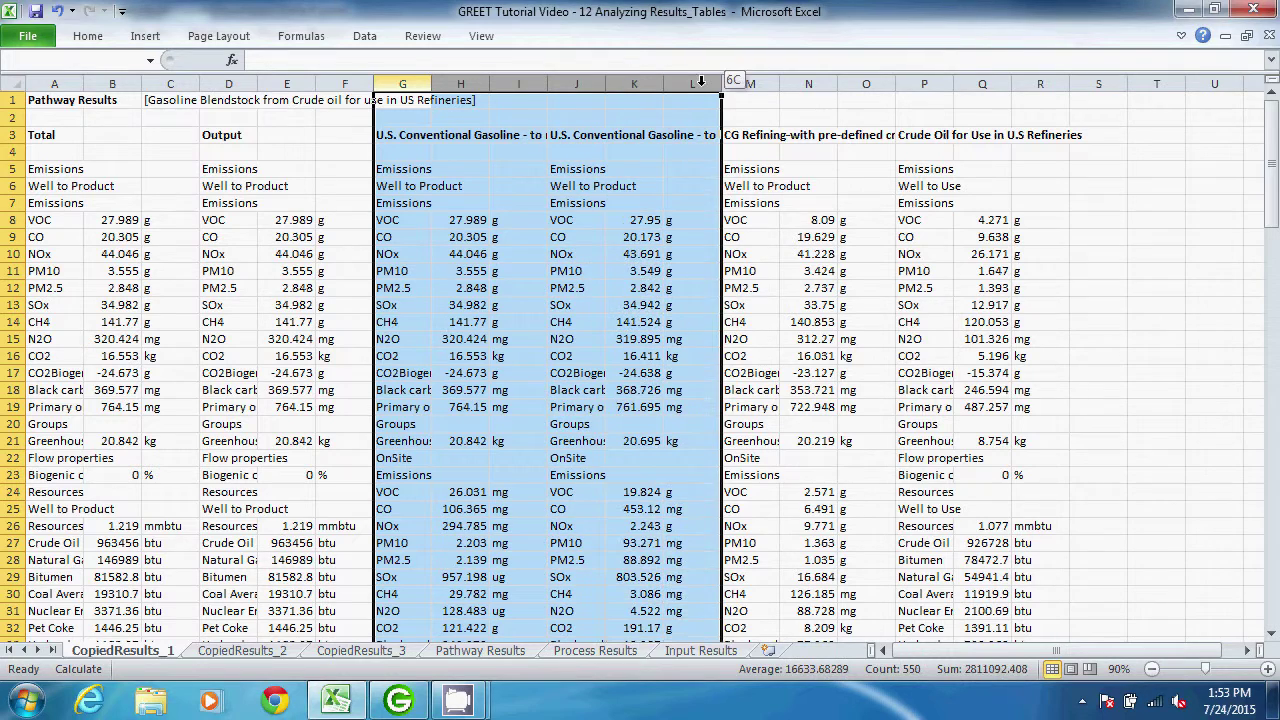
# Go through the row 3 process headings from U.S. Conventional Gasoline - to refueling station to Crude Oil for Use in U.S Refineries.
pyautogui.click(389, 136)
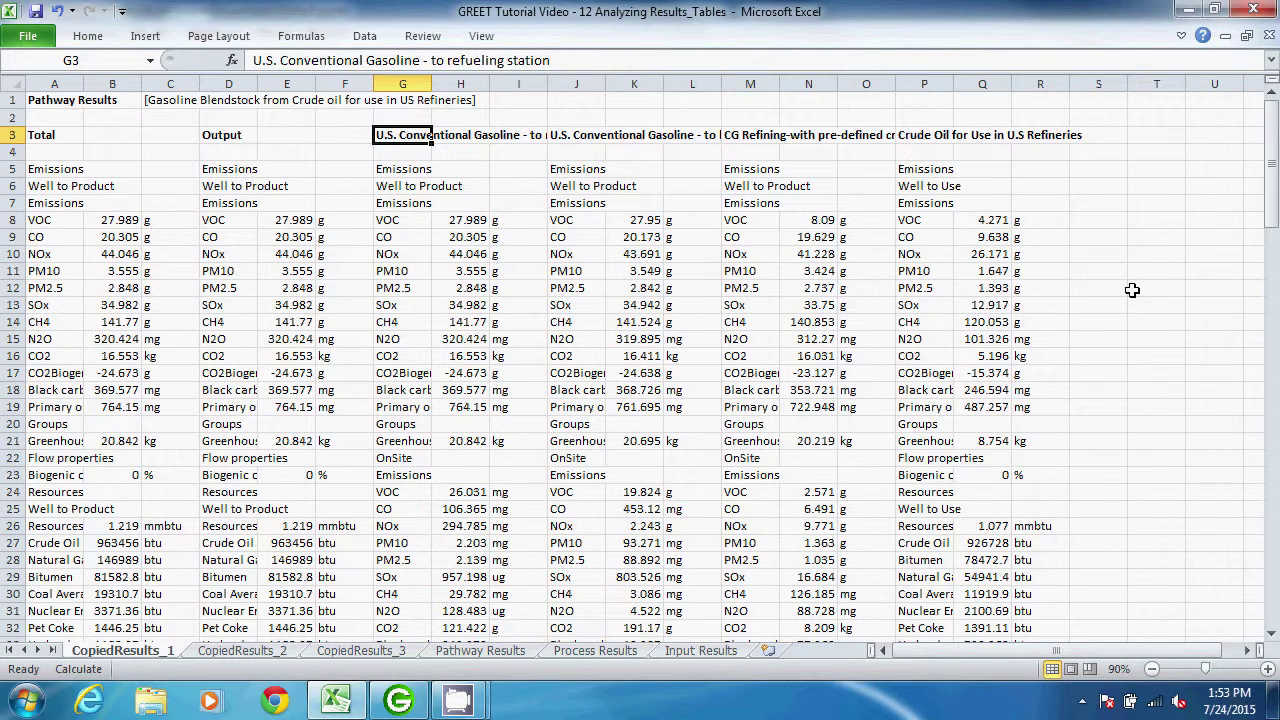
pyautogui.hotkey('ctrl', 'Right')
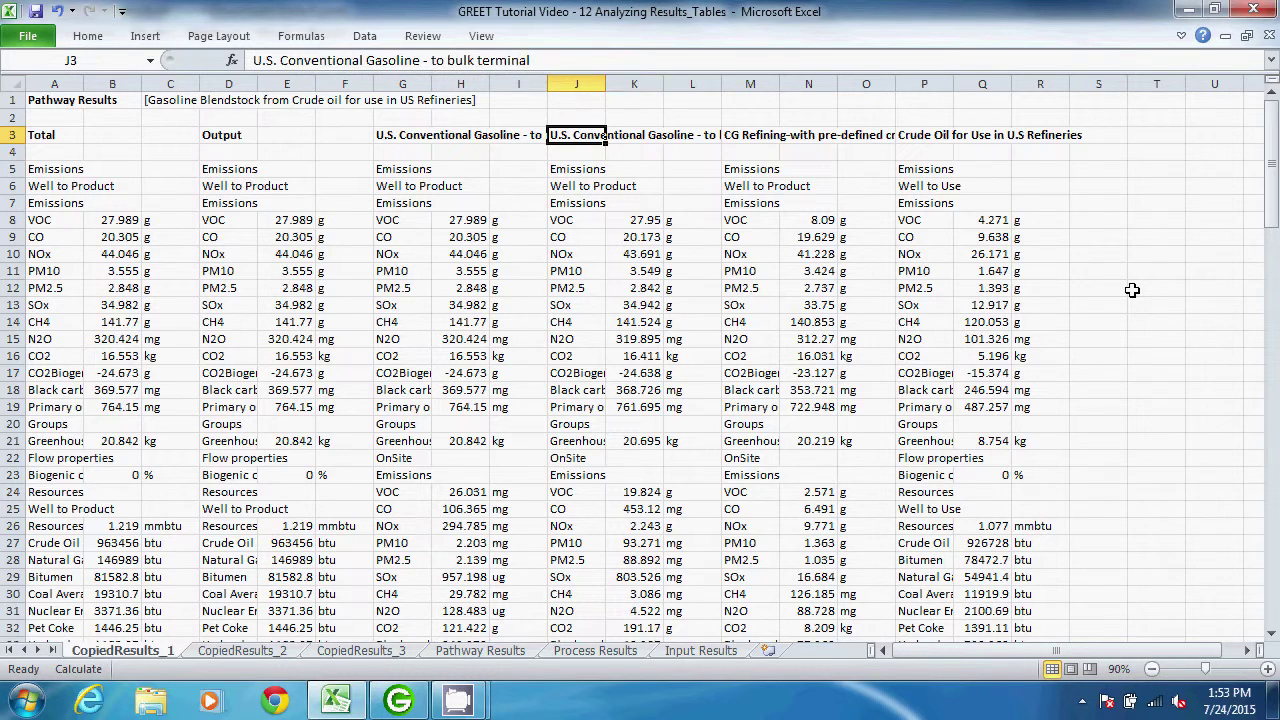
pyautogui.hotkey('ctrl', 'Right')
pyautogui.hotkey('ctrl', 'Right')
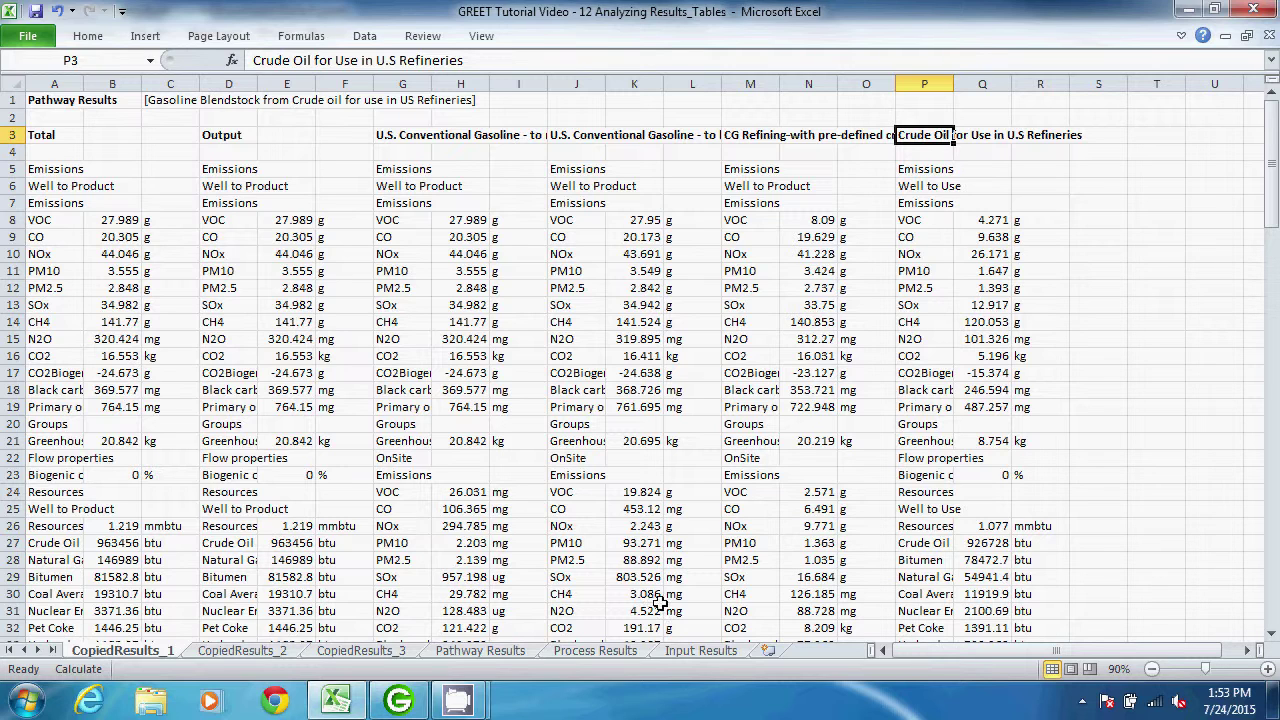
# Open the Pathway Results sheet and examine the four process columns and the Output column one by one.
pyautogui.click(480, 651)
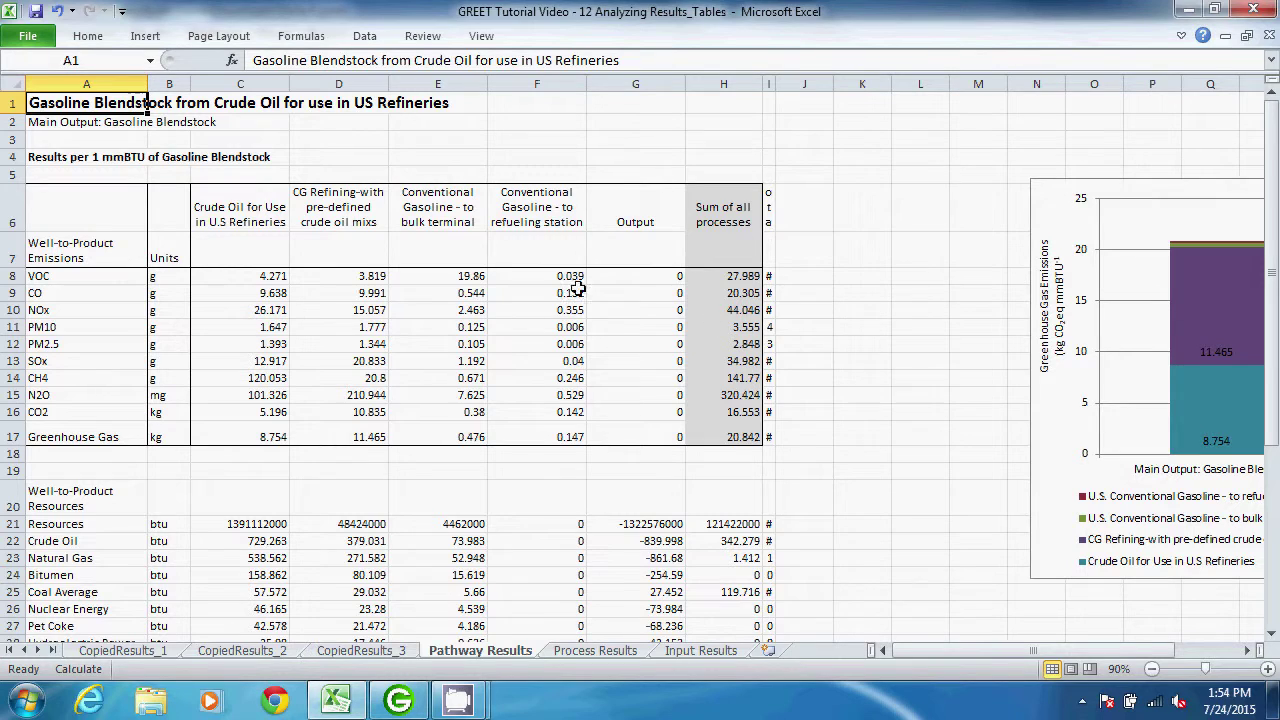
pyautogui.click(273, 84)
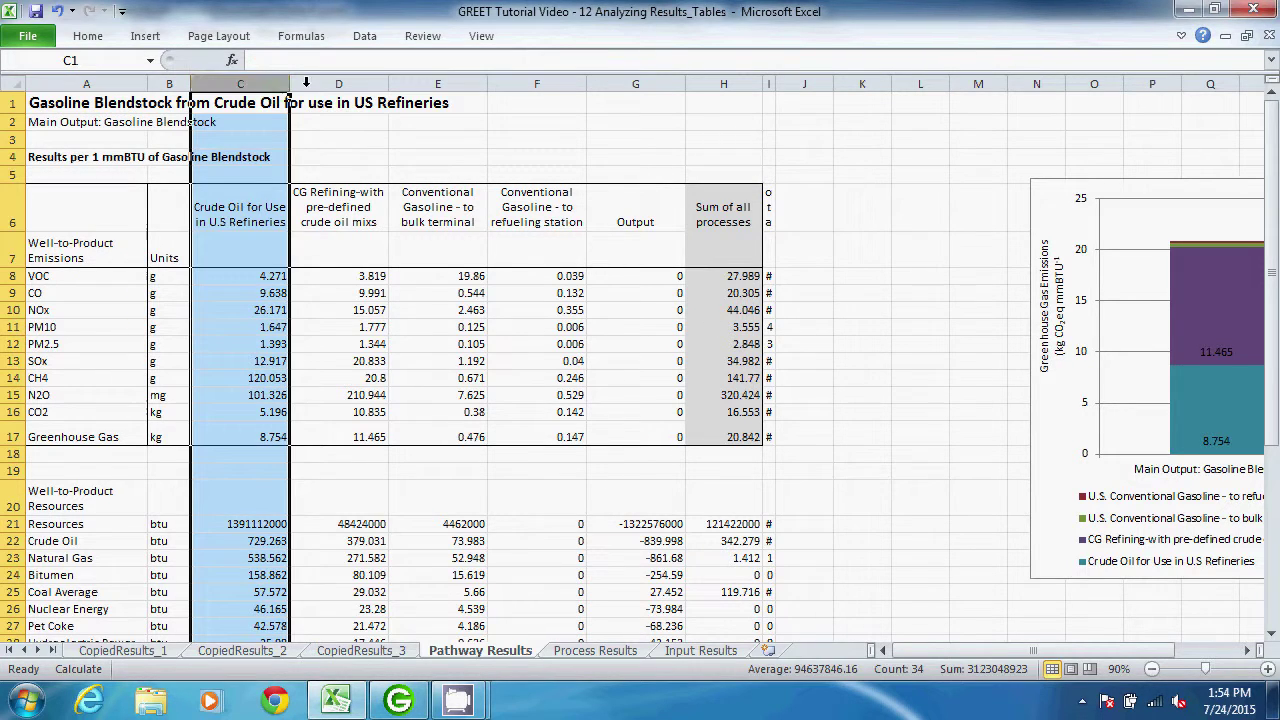
pyautogui.click(338, 84)
pyautogui.click(406, 84)
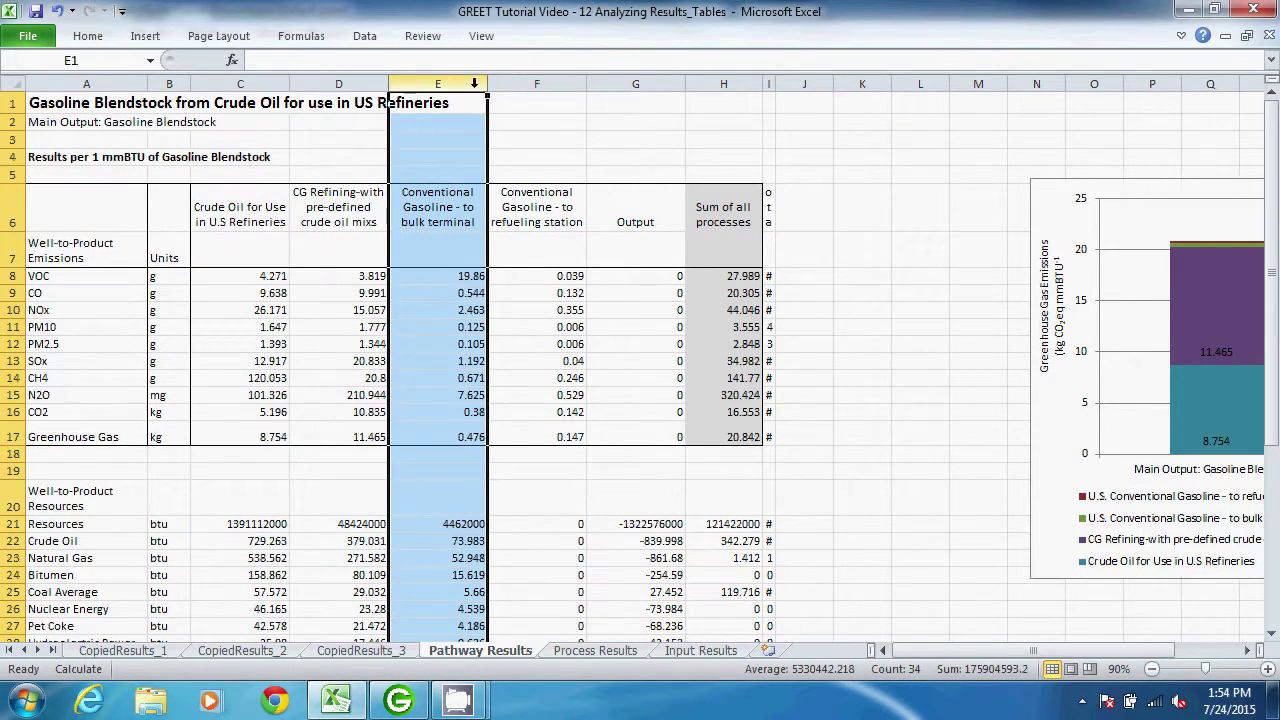
pyautogui.click(516, 84)
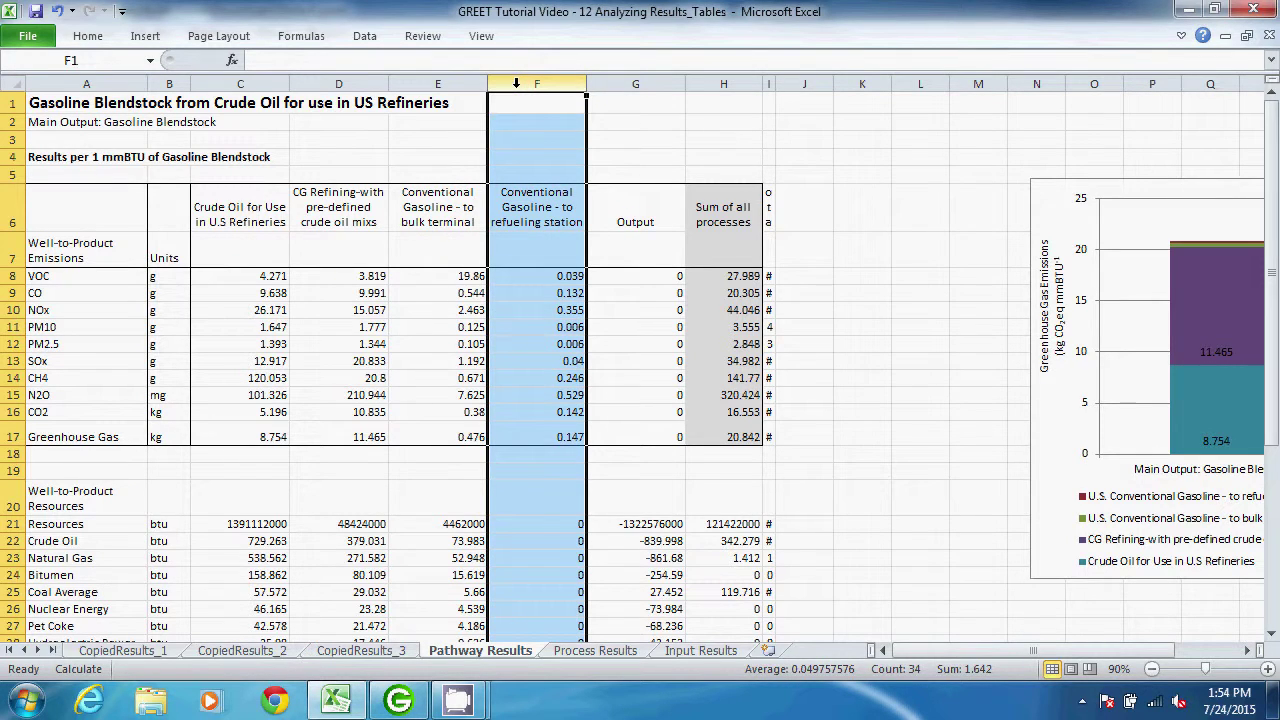
pyautogui.click(619, 84)
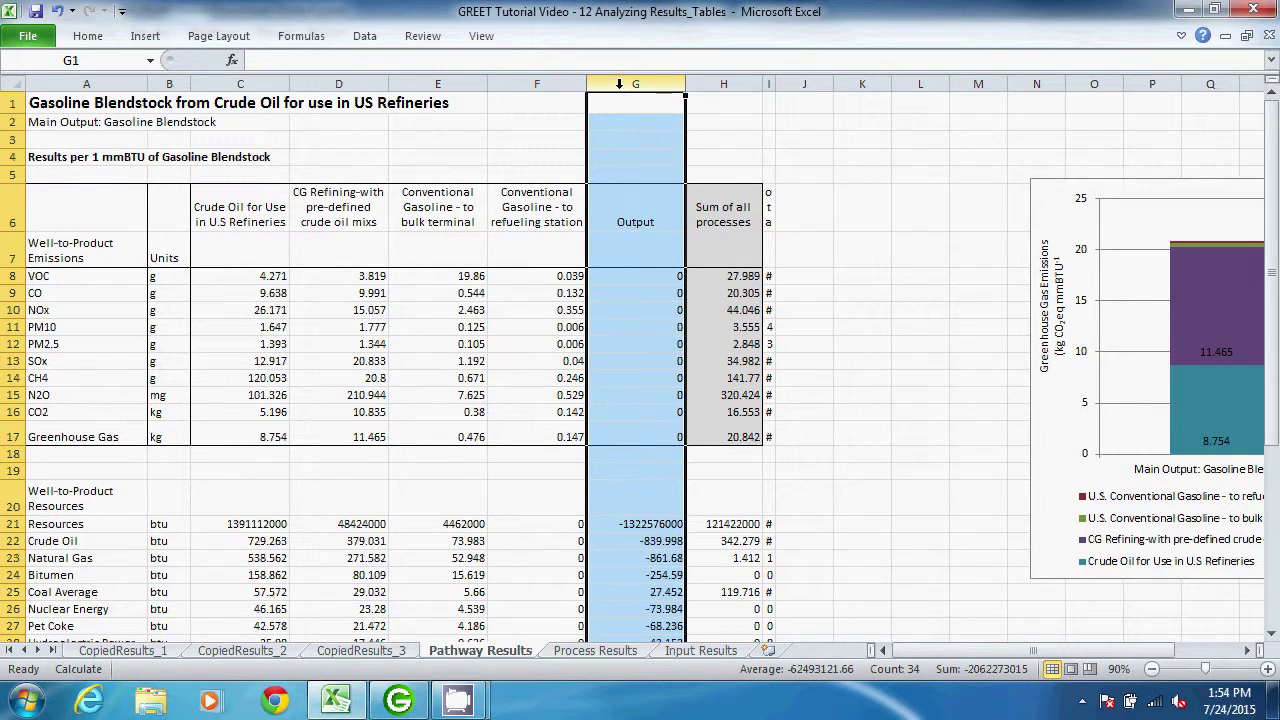
# Widen column I to fit Total Pathway Results and compare its emission rows with the Sum of all processes values.
pyautogui.click(741, 213)
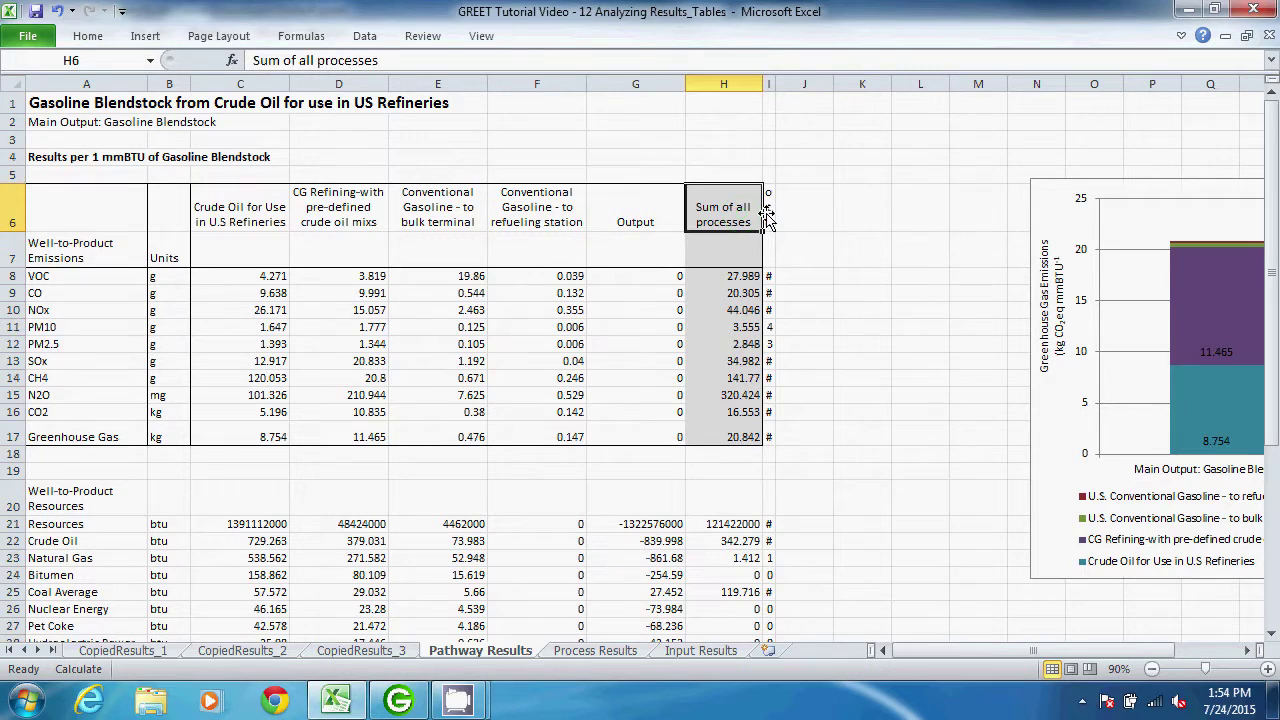
pyautogui.moveTo(729, 214); pyautogui.dragTo(737, 435)
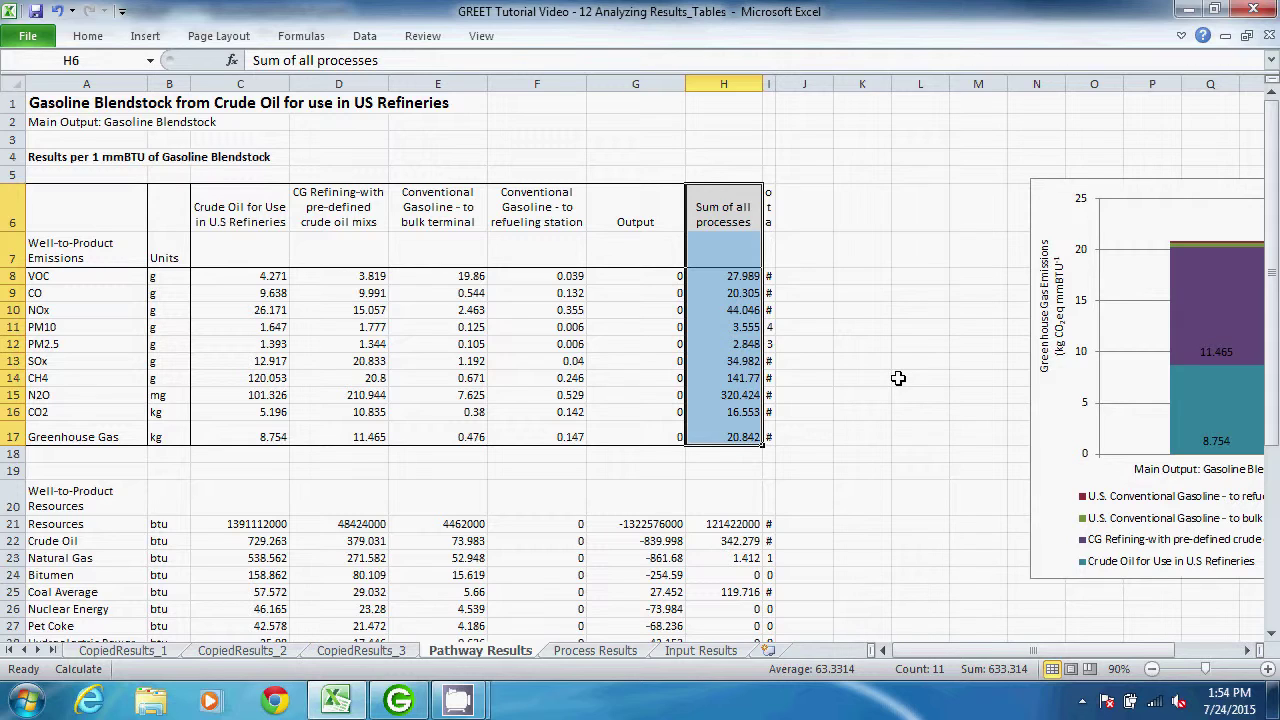
pyautogui.doubleClick(777, 86)
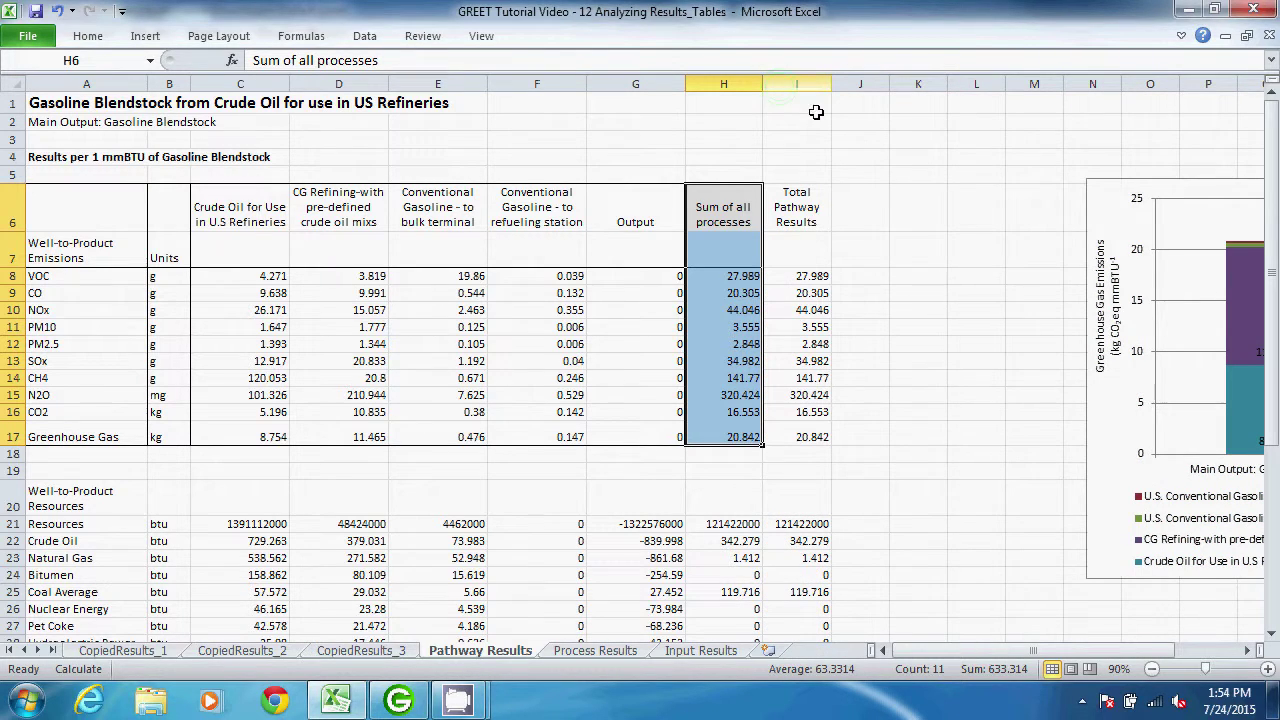
pyautogui.click(877, 280)
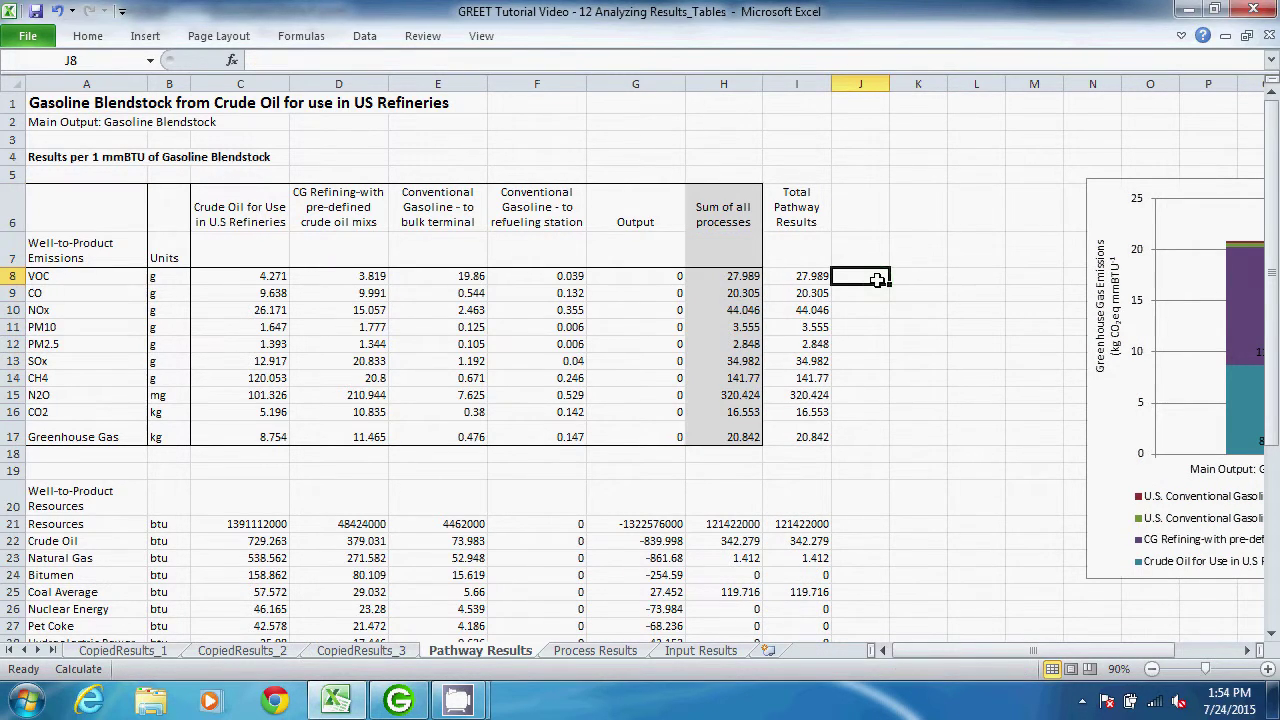
pyautogui.press('Down')
pyautogui.press('Down')
pyautogui.press('Down')
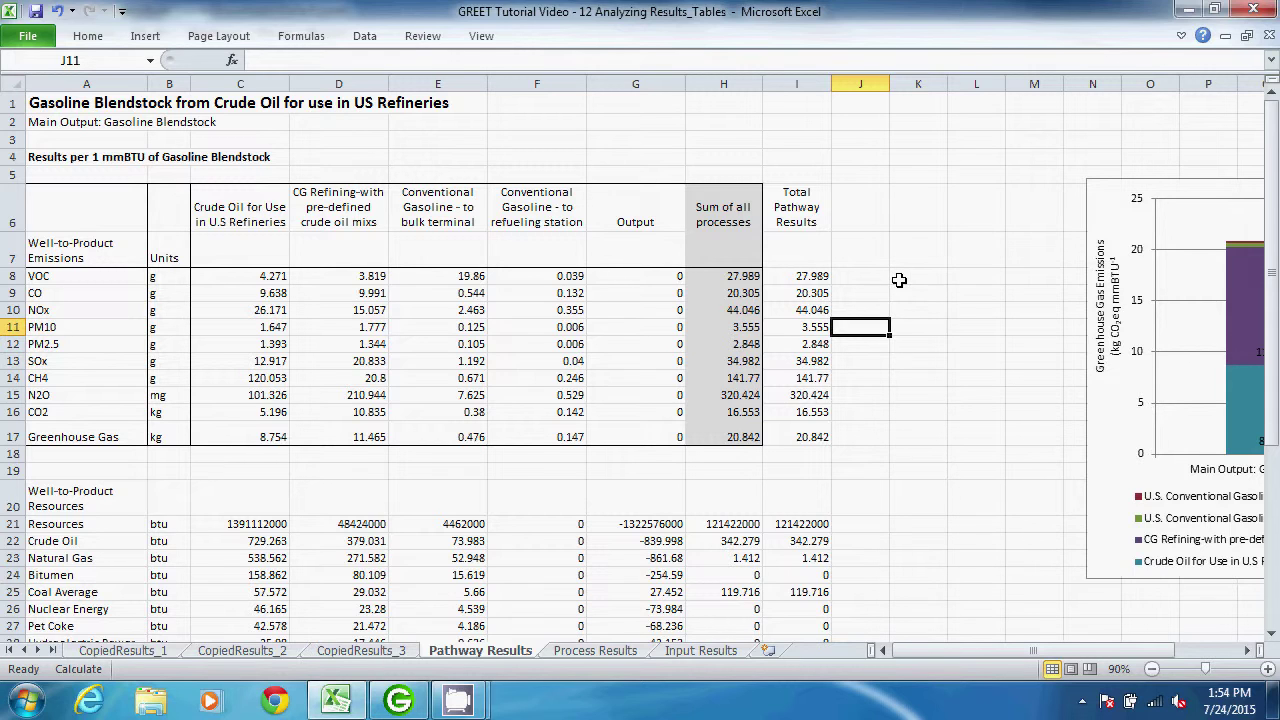
# Examine the stacked greenhouse gas emissions chart beside the Pathway Results table.
pyautogui.moveTo(972, 658); pyautogui.dragTo(1080, 655)
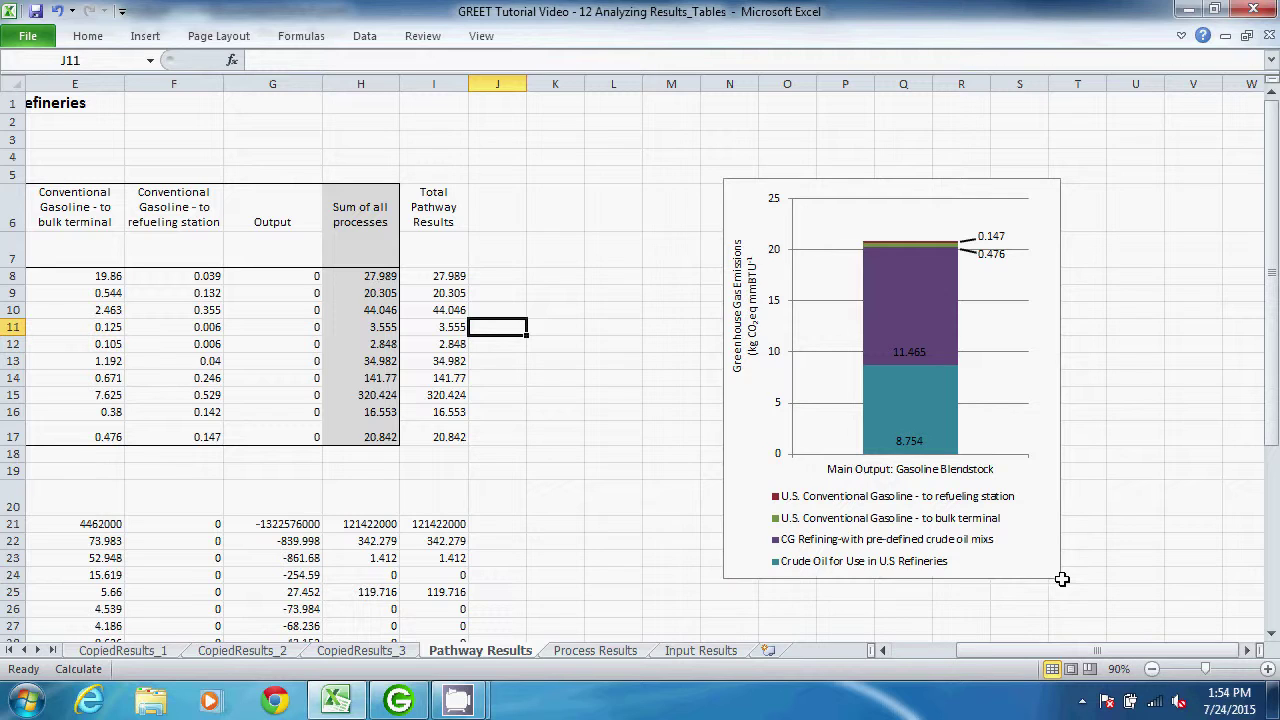
pyautogui.moveTo(908, 398)
pyautogui.moveTo(908, 284)
# Switch back to GREET, expand the CG Refining process in the diagram to show all its inputs, and open it for editing.
pyautogui.click(407, 700)
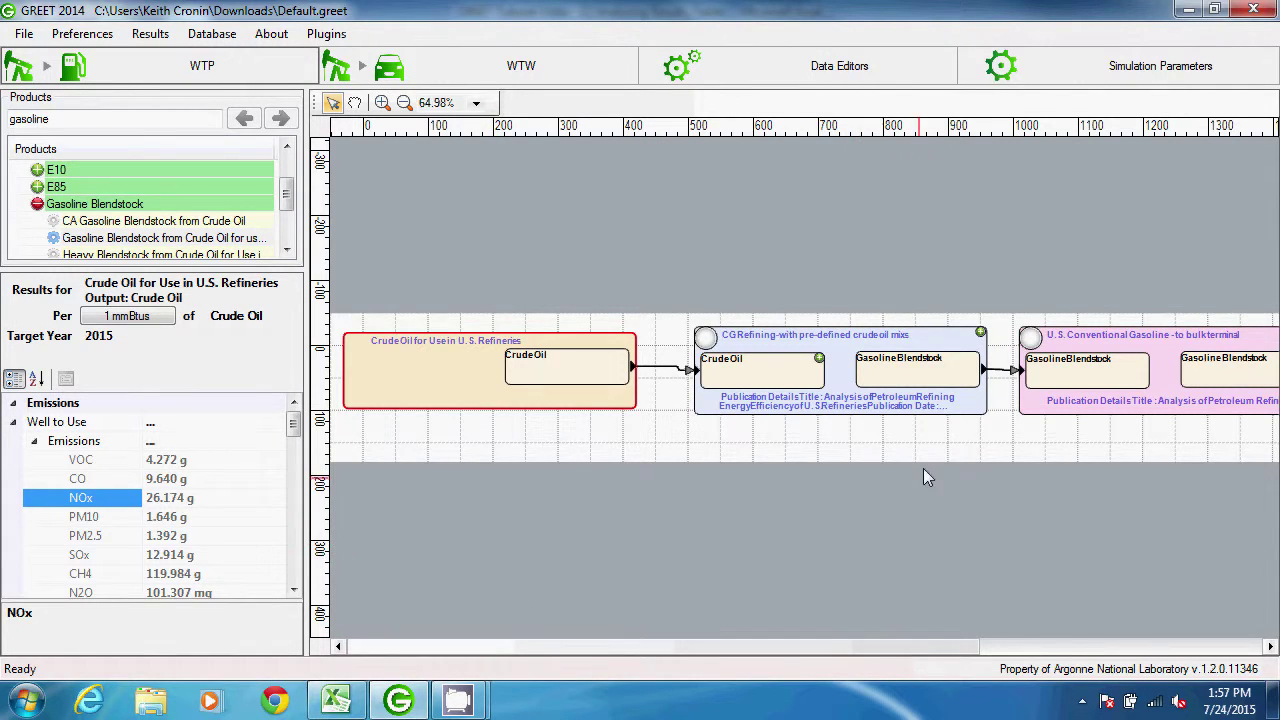
pyautogui.click(980, 333)
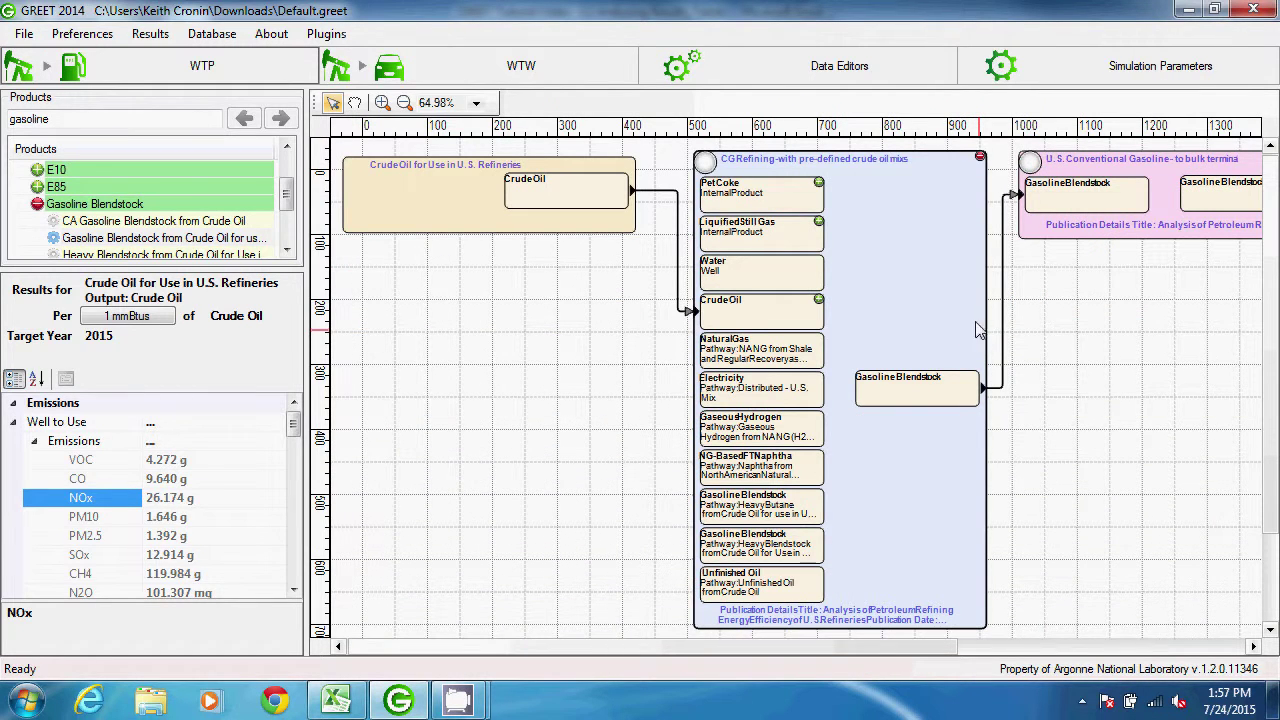
pyautogui.rightClick(873, 258)
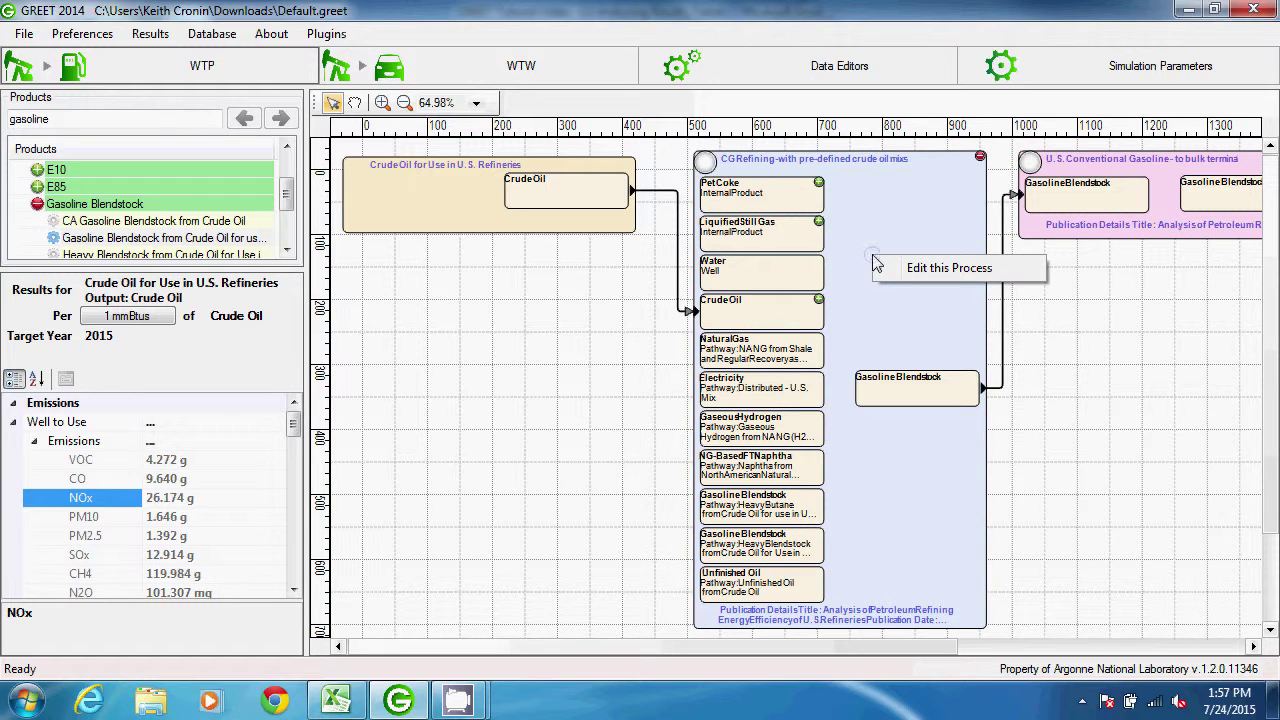
pyautogui.click(934, 273)
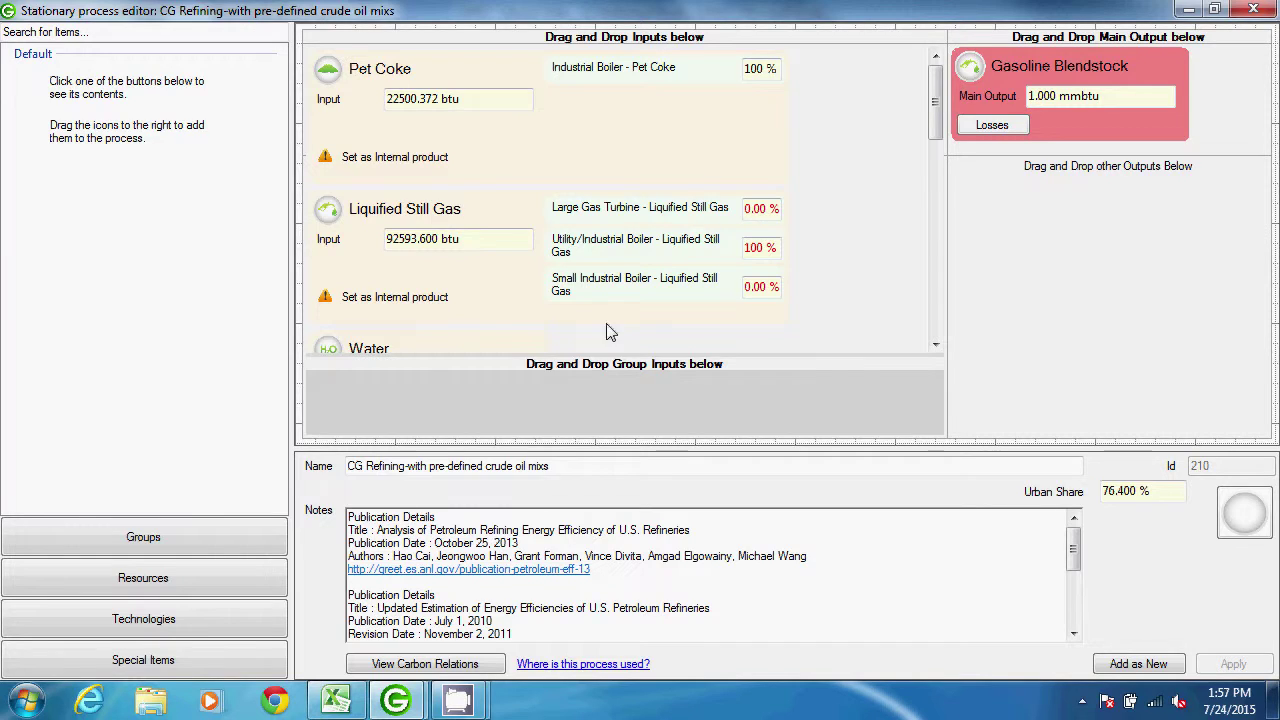
# Review all inputs of the CG Refining process in the editor, from Pet Coke down to Unfinished Oil.
pyautogui.moveTo(932, 125); pyautogui.dragTo(935, 163)
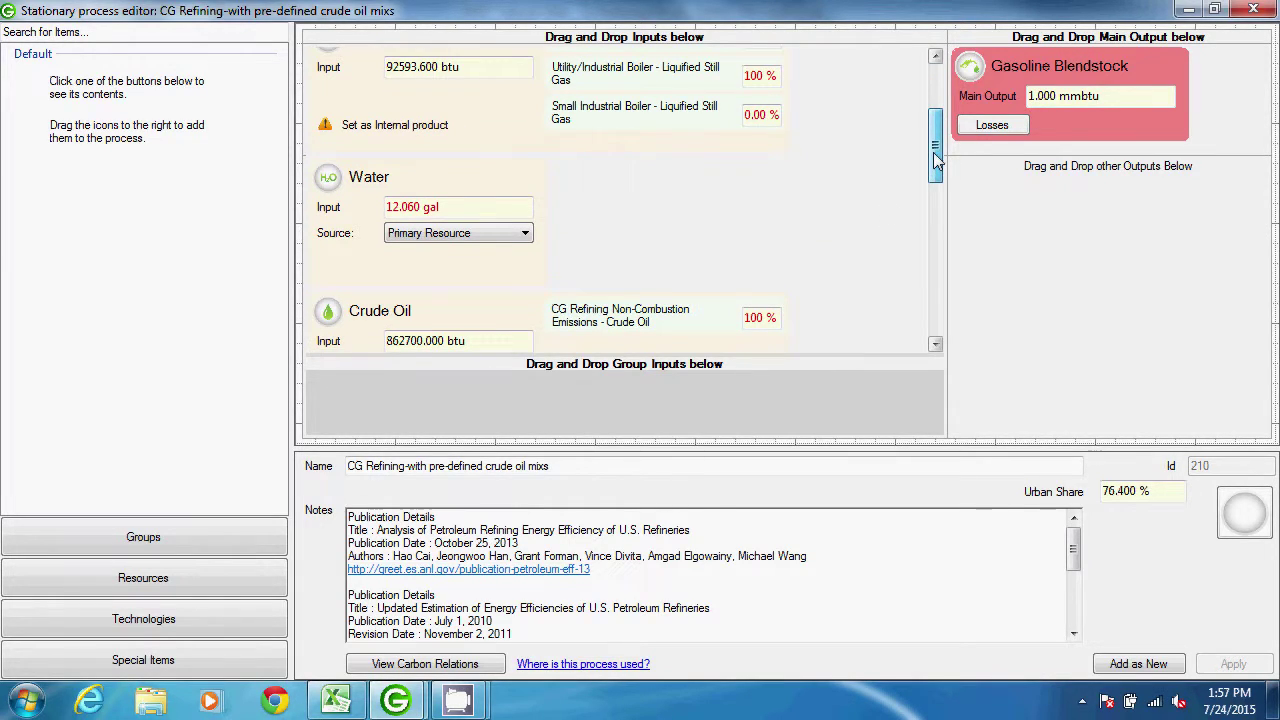
pyautogui.moveTo(935, 160); pyautogui.dragTo(955, 200)
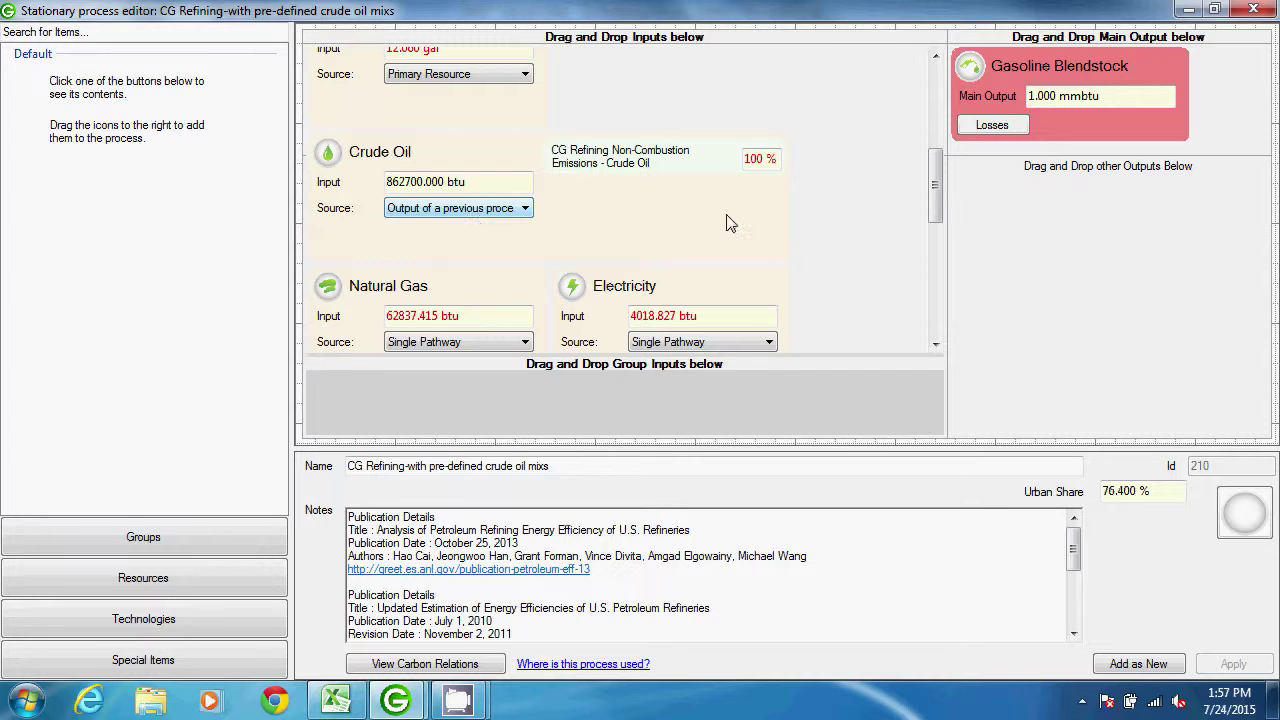
pyautogui.moveTo(935, 186); pyautogui.dragTo(941, 296)
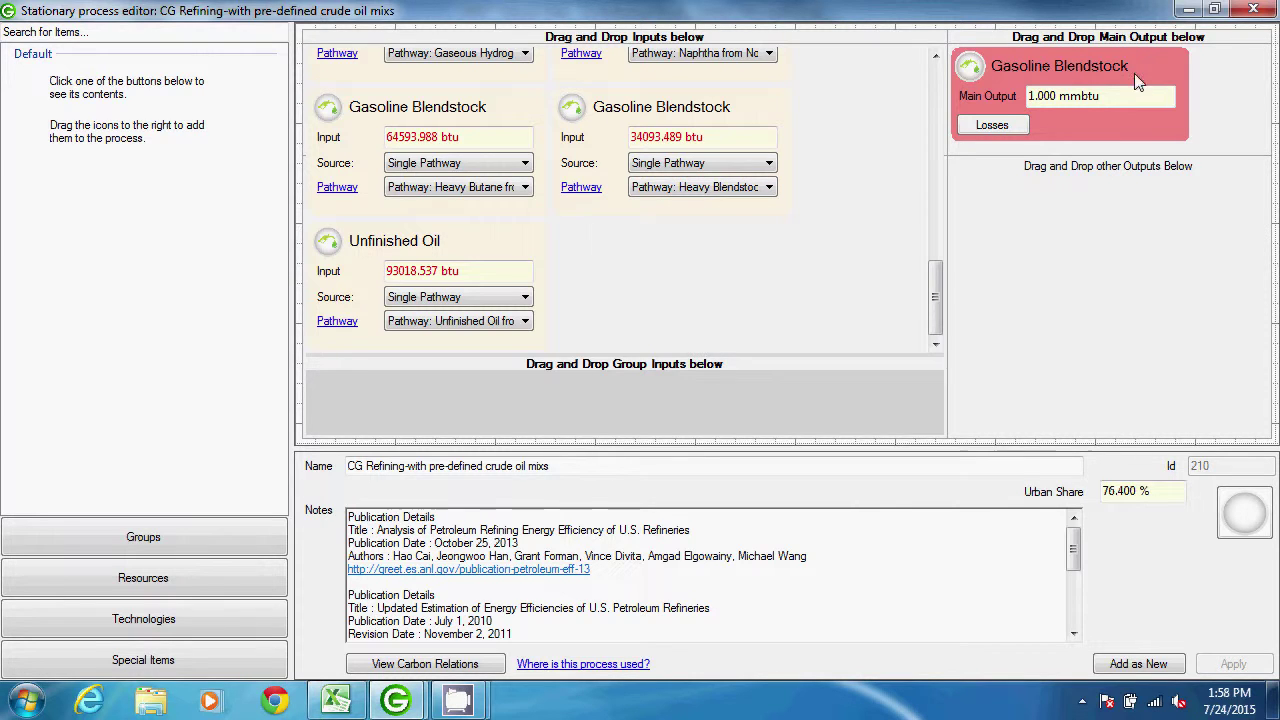
# Close the CG Refining process editor and view the diagram results for its Pet Coke, Liquified Still Gas and Natural Gas inputs.
pyautogui.click(1250, 10)
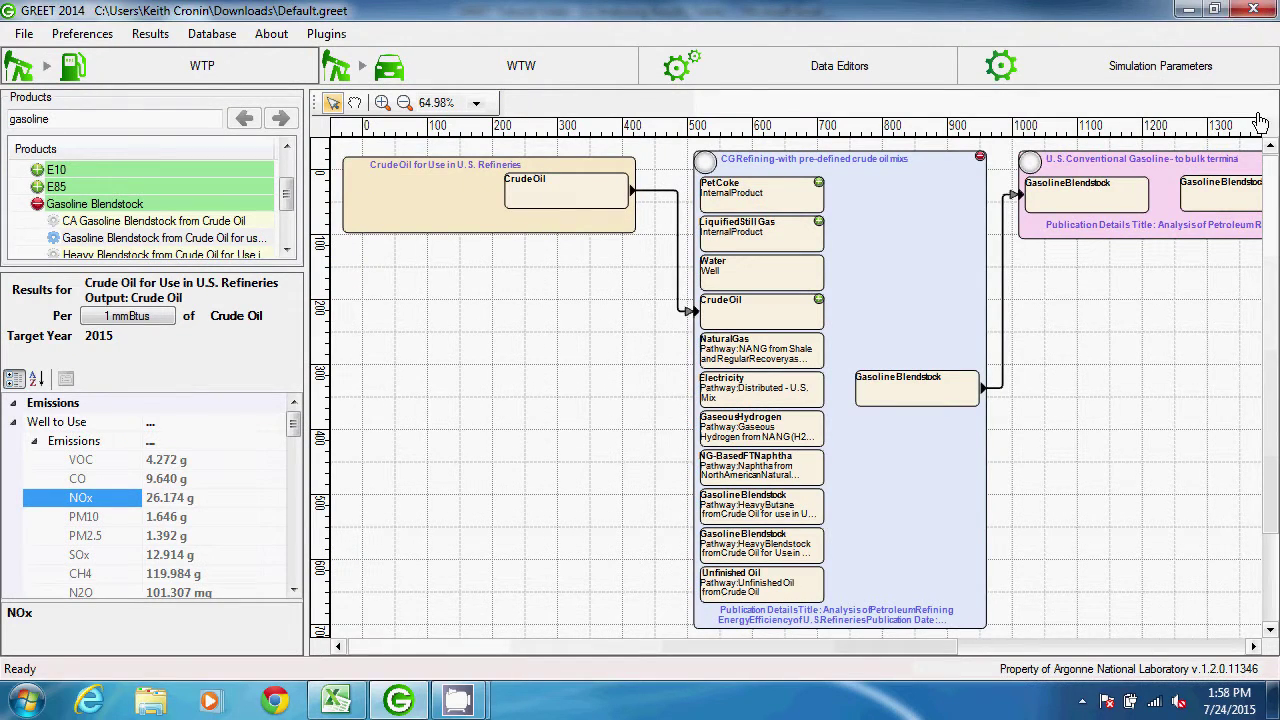
pyautogui.click(785, 205)
pyautogui.click(762, 245)
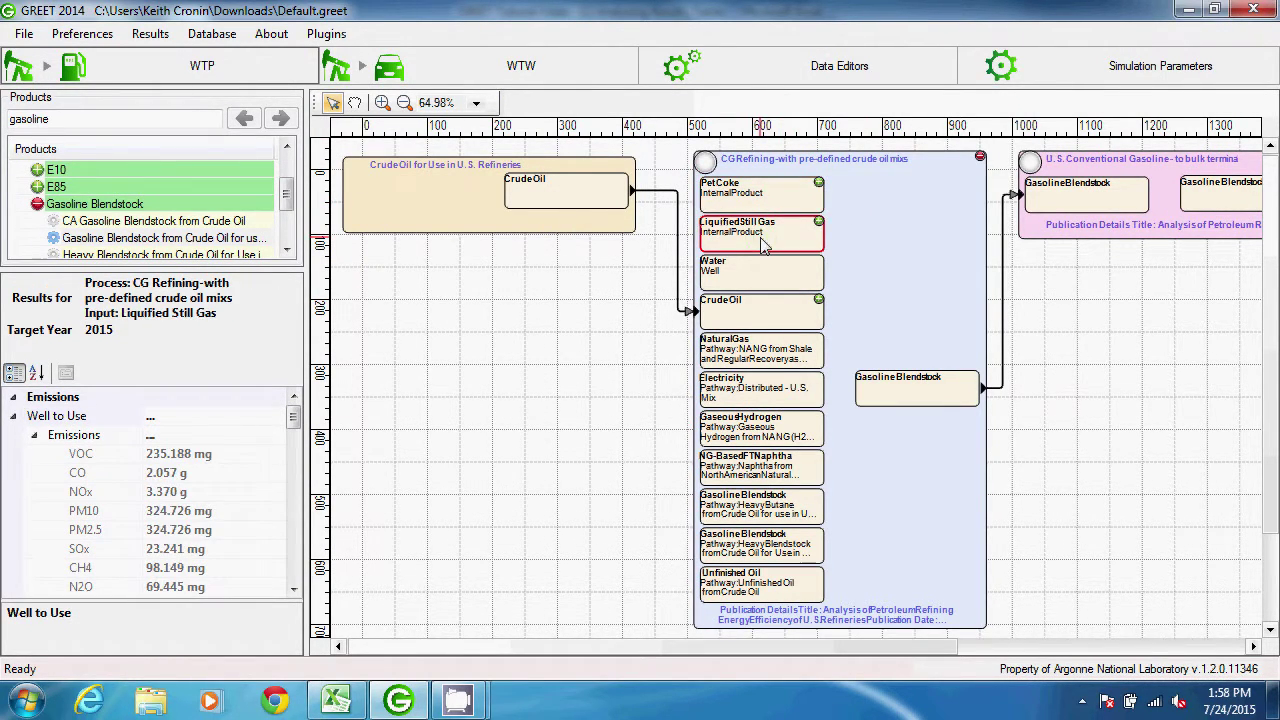
pyautogui.click(762, 352)
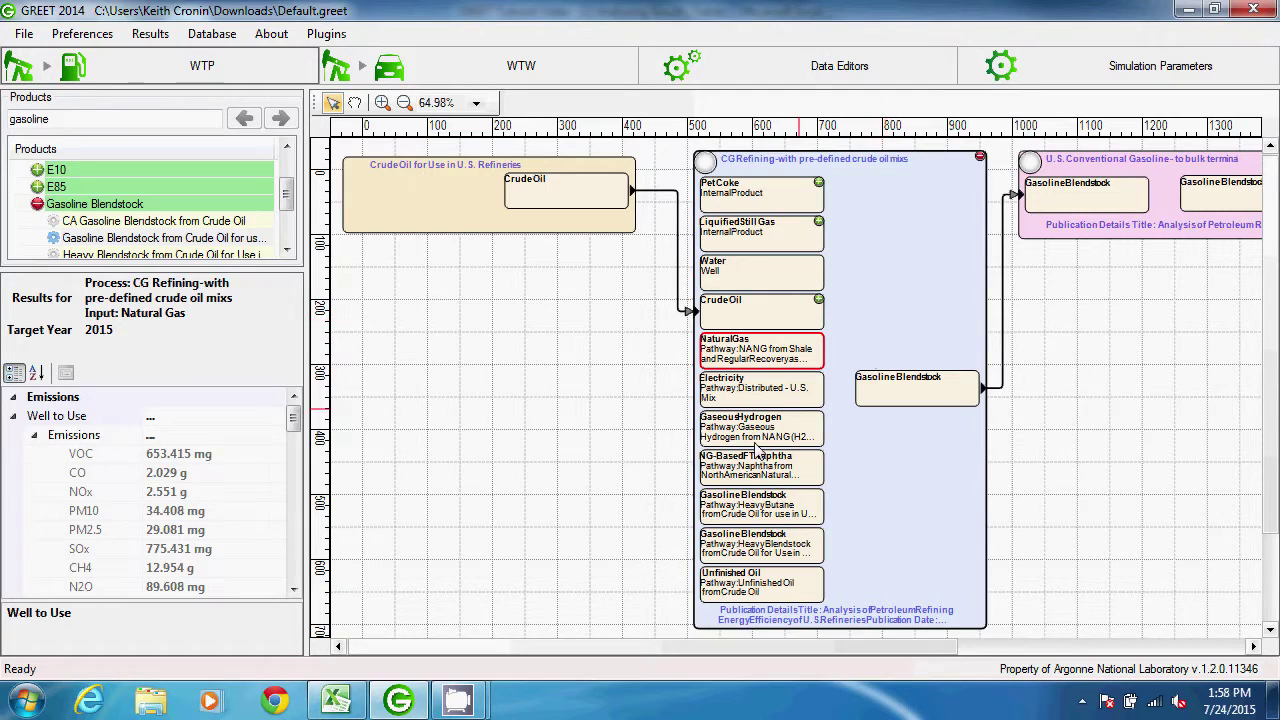
# Switch to Excel, check the copied results in CopiedResults_2, and widen column O of Process Results to fit Total Process Results.
pyautogui.click(357, 703)
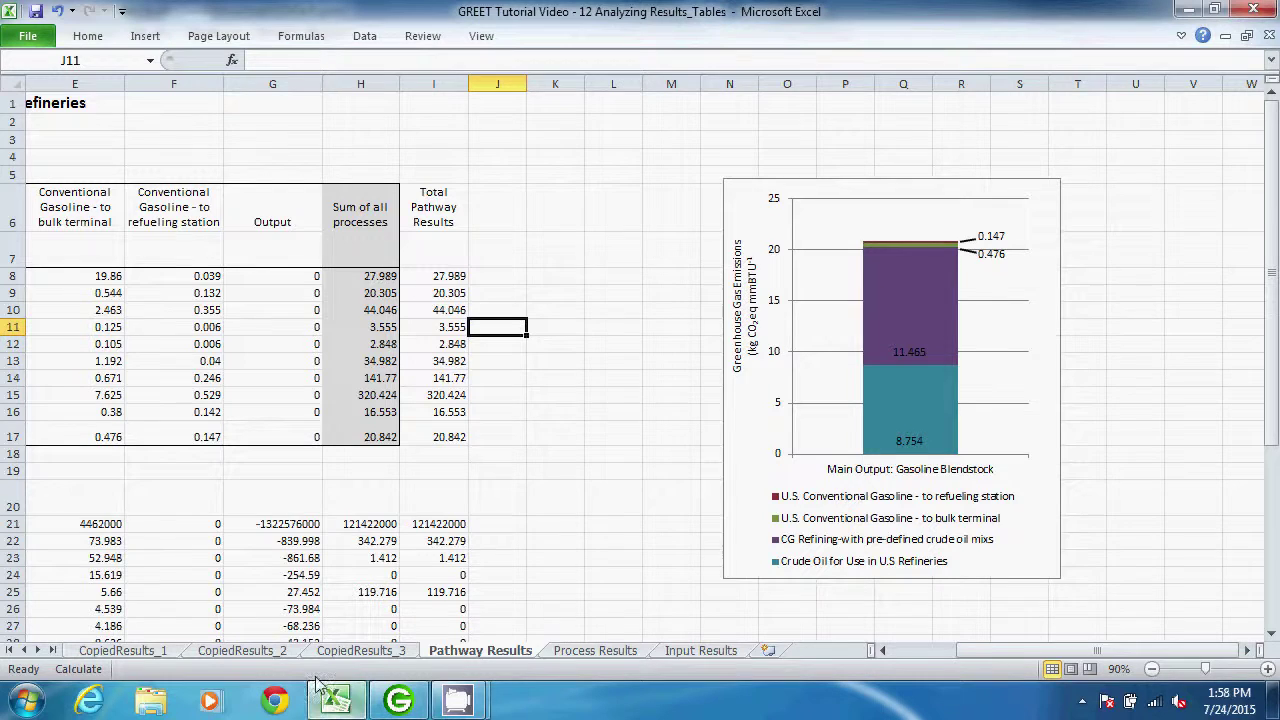
pyautogui.click(270, 651)
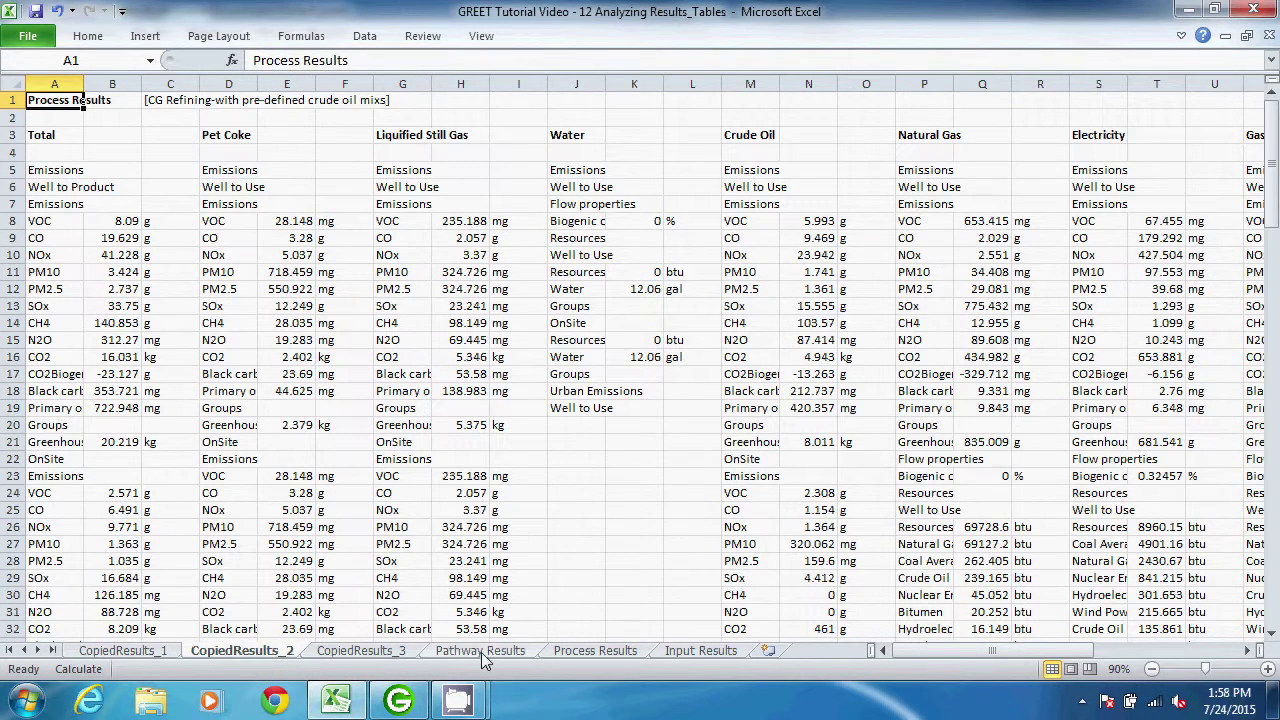
pyautogui.click(596, 652)
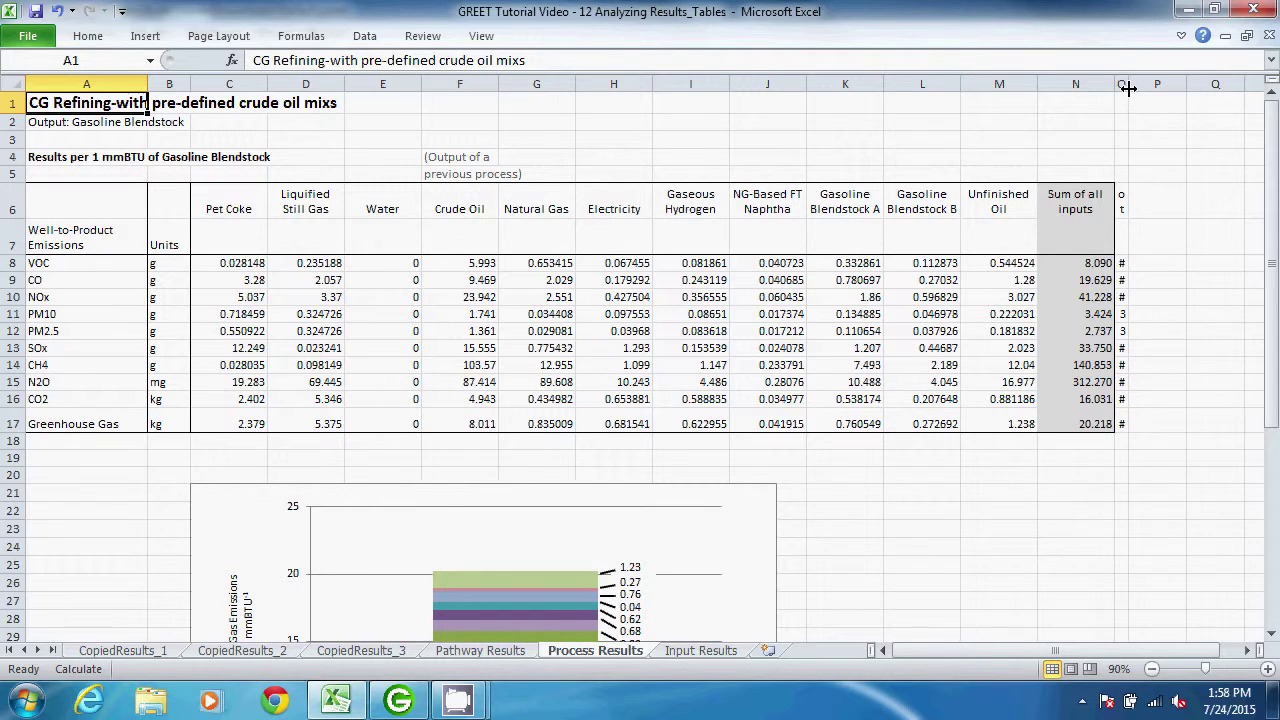
pyautogui.click(1090, 200)
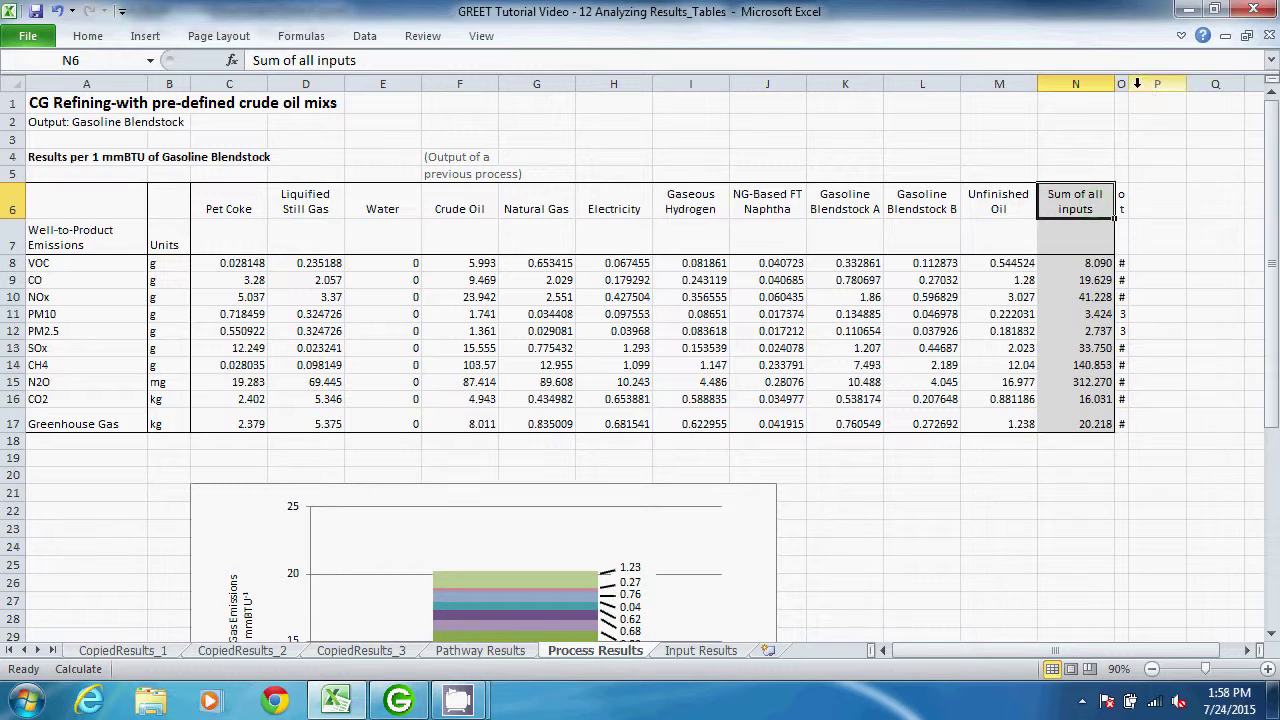
pyautogui.moveTo(1136, 83); pyautogui.dragTo(1193, 83)
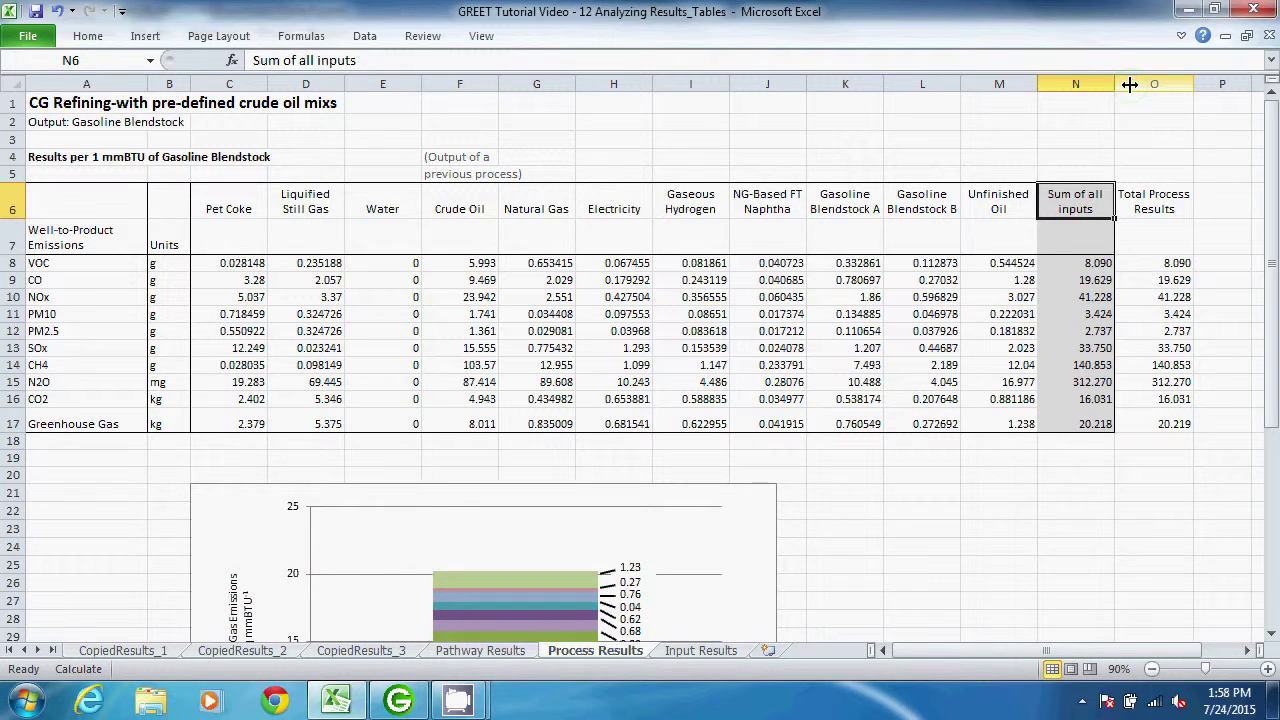
# Compare the Total Process Results with the Sum of all inputs values and examine the stacked greenhouse gas chart below.
pyautogui.click(1219, 265)
pyautogui.press('Down')
pyautogui.press('Down')
pyautogui.press('Down')
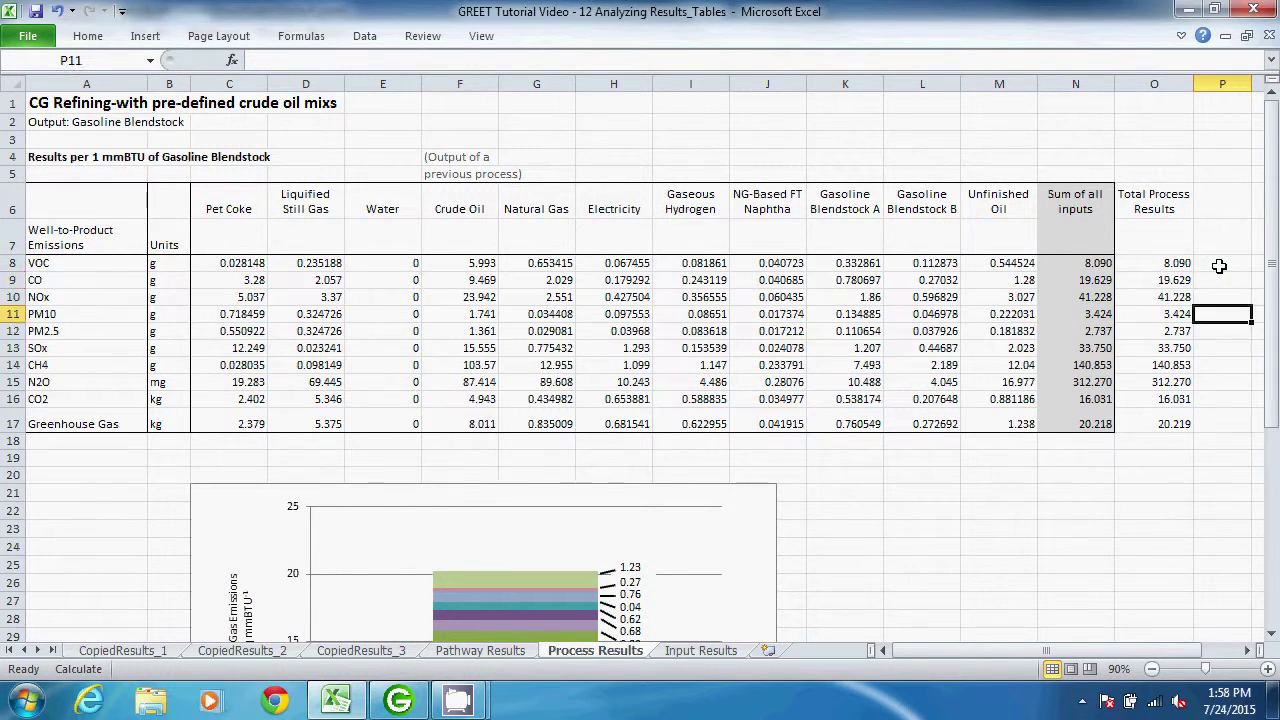
pyautogui.press('Down')
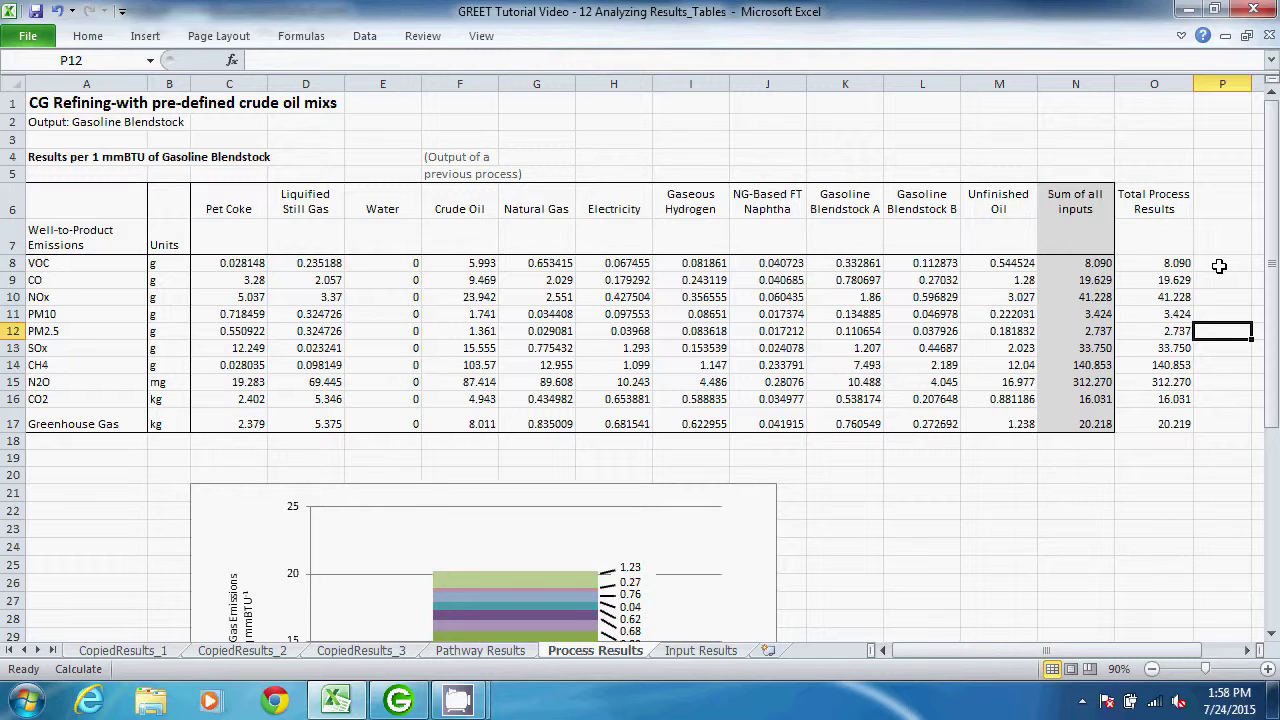
pyautogui.moveTo(1273, 258); pyautogui.dragTo(1273, 431)
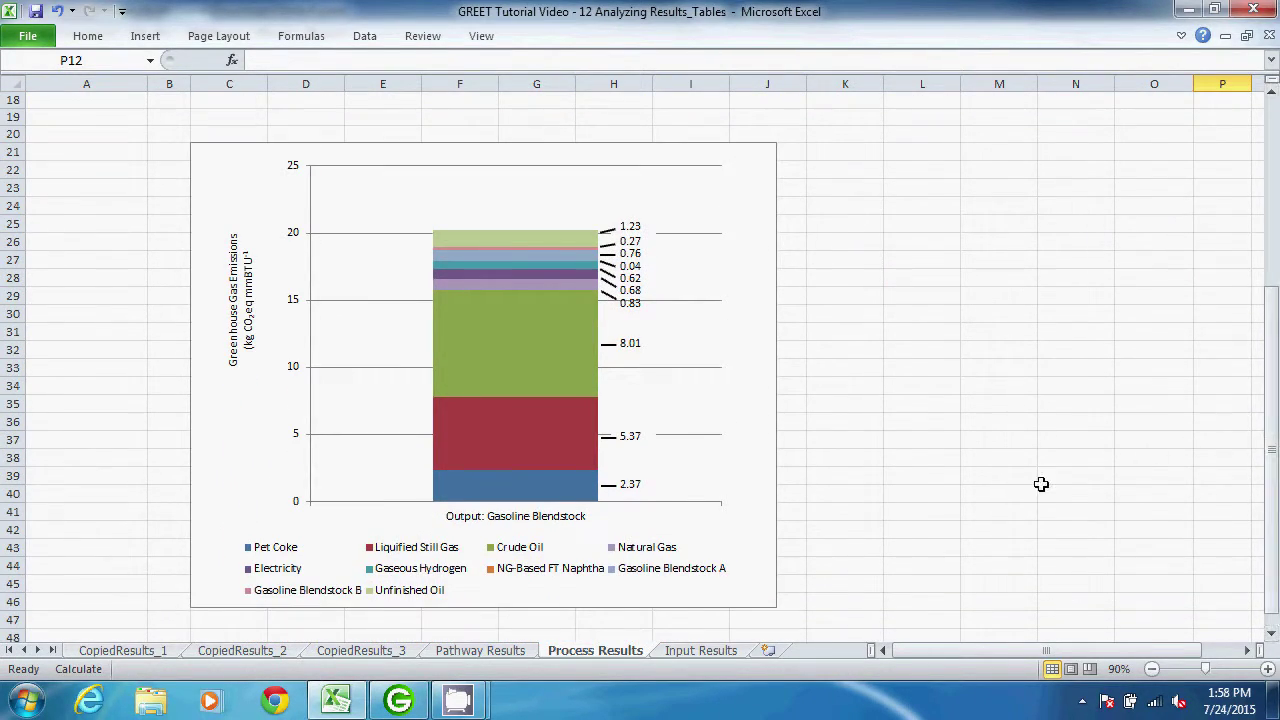
pyautogui.moveTo(513, 350)
# Switch to GREET, expand the Liquified Still Gas input to show its technologies, and review its emissions and resources results.
pyautogui.click(405, 700)
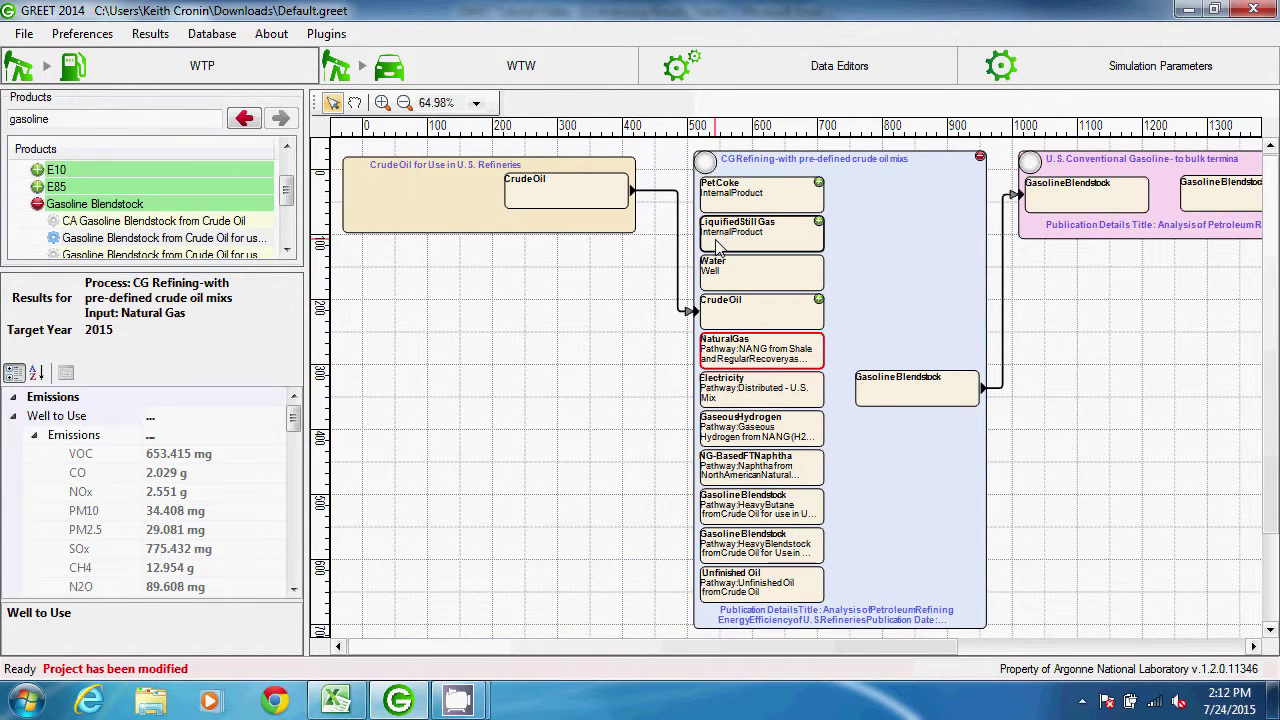
pyautogui.click(818, 222)
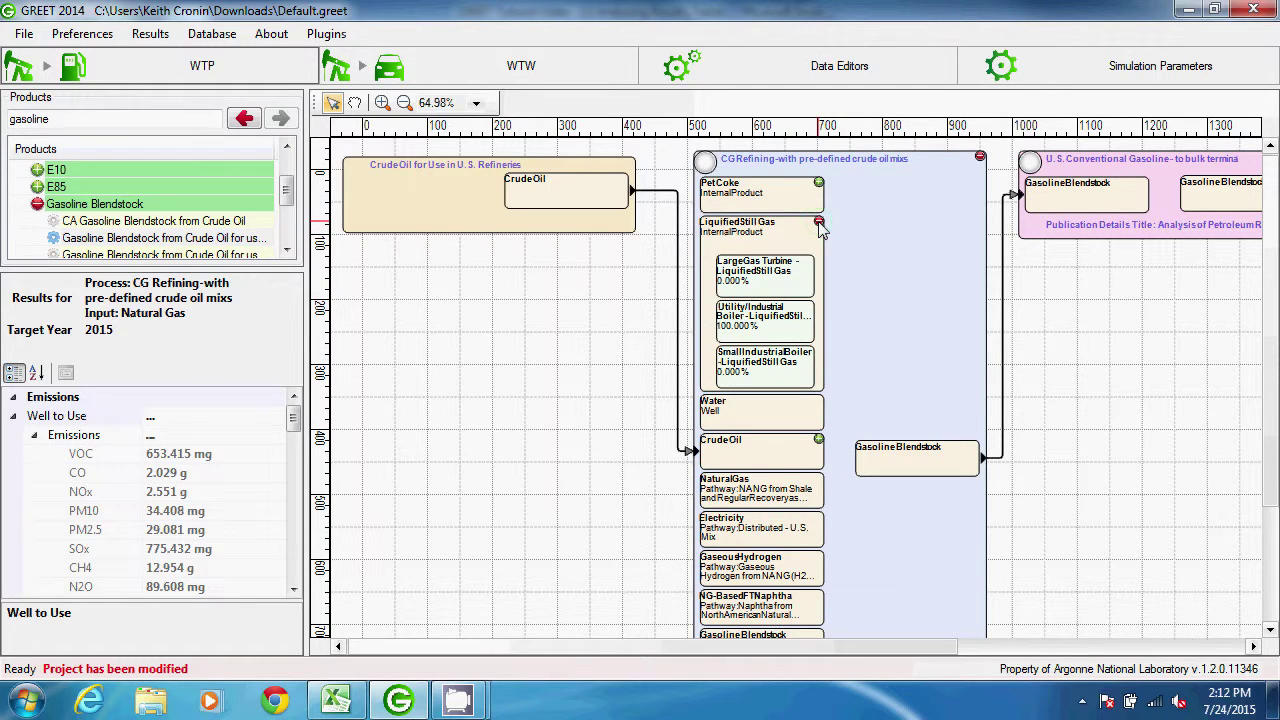
pyautogui.click(383, 103)
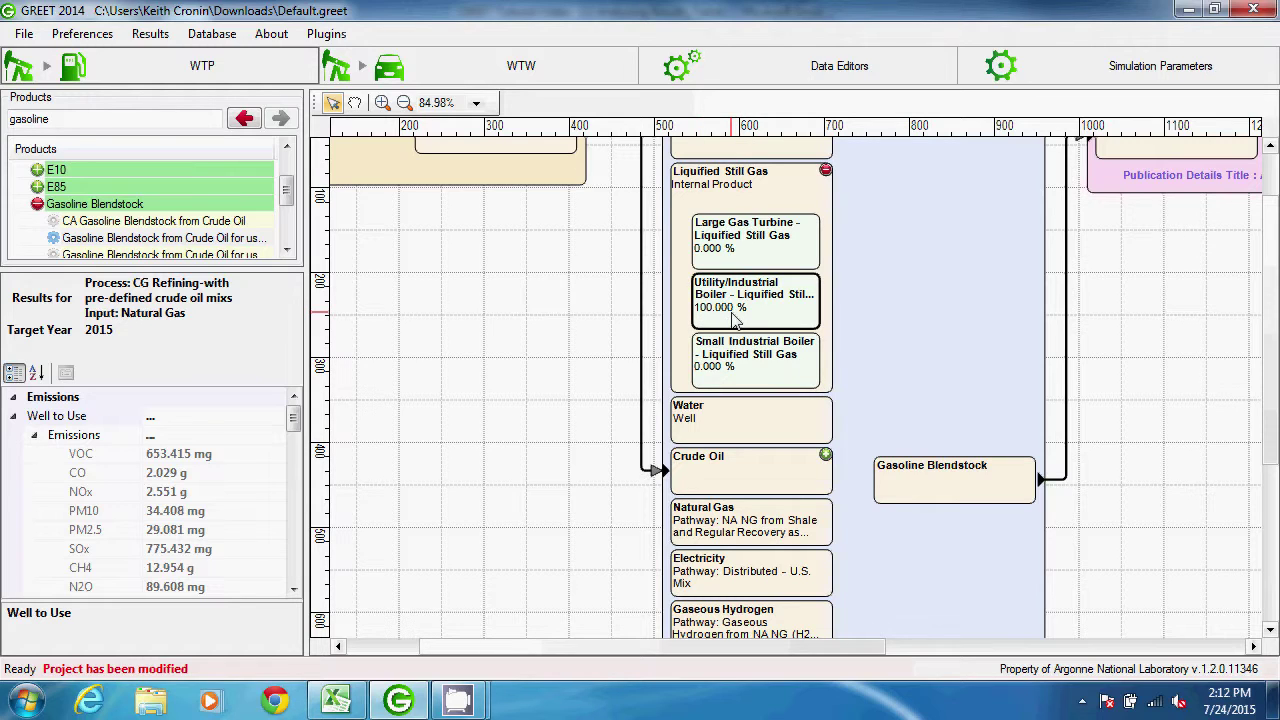
pyautogui.click(685, 316)
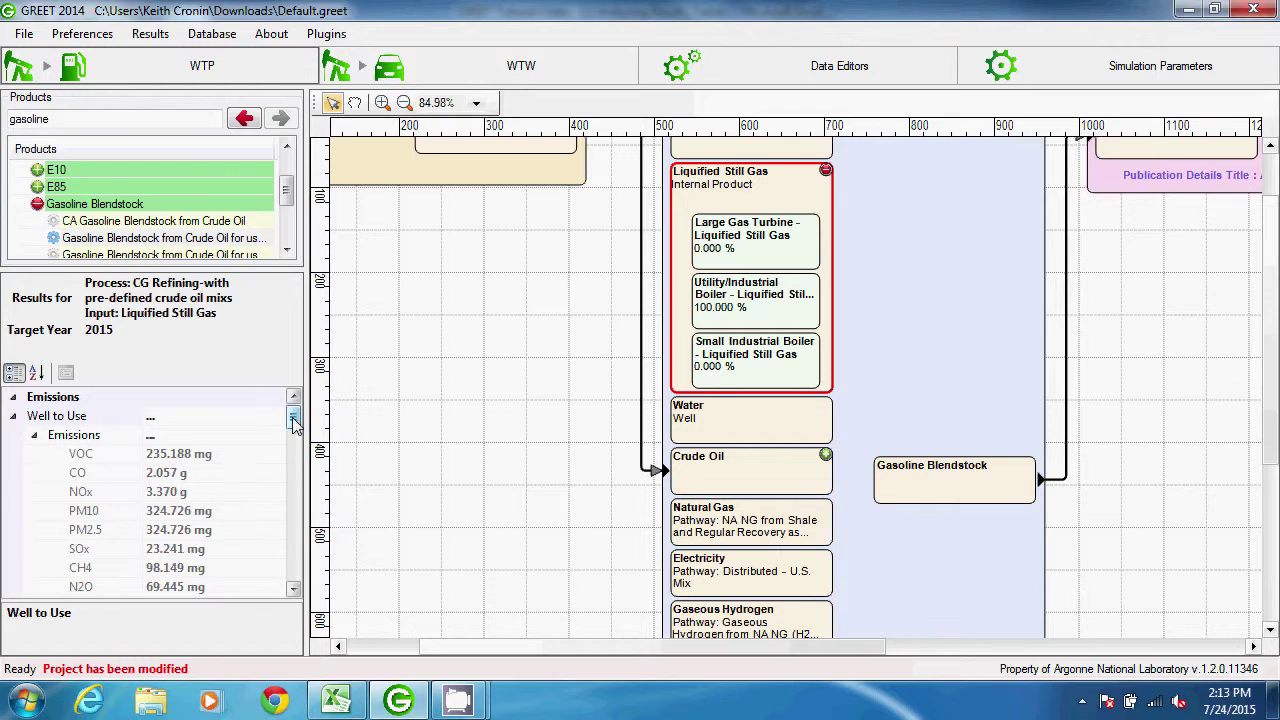
pyautogui.moveTo(294, 424); pyautogui.dragTo(294, 491)
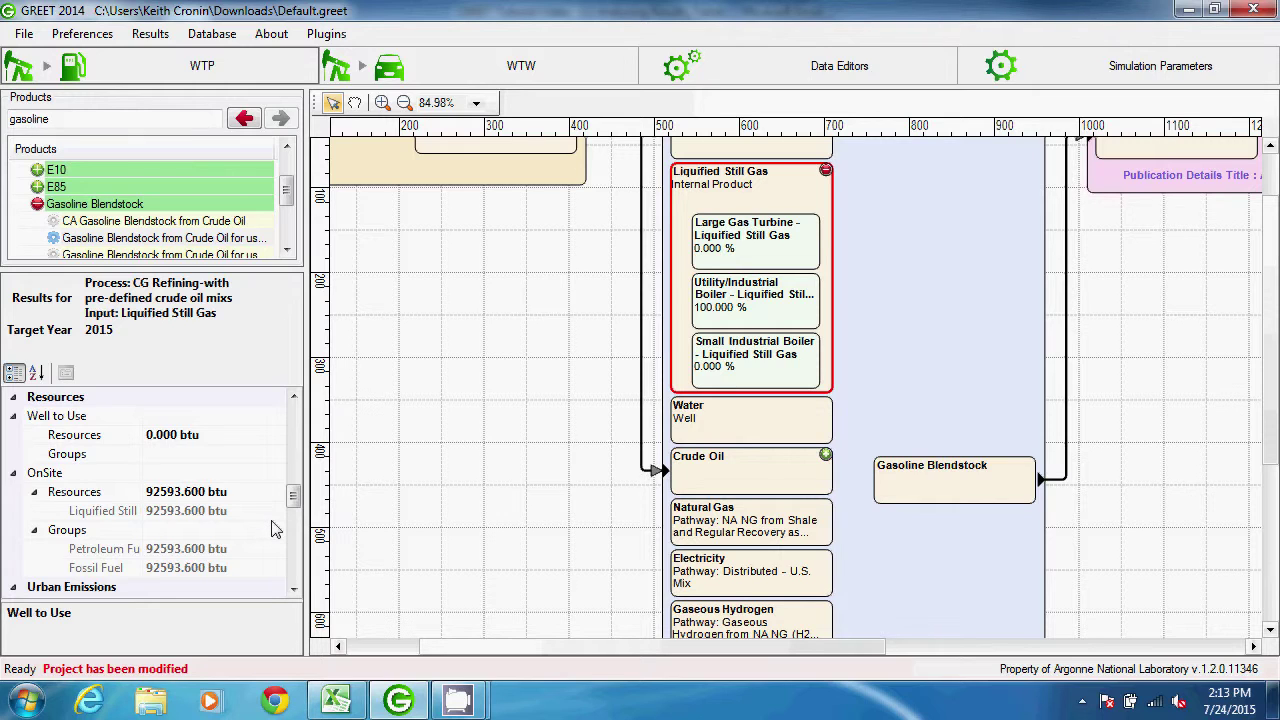
# Switch to Excel and examine the Well to Use emissions and OnSite rows of the Liquified Still Gas results in CopiedResults_3.
pyautogui.click(336, 698)
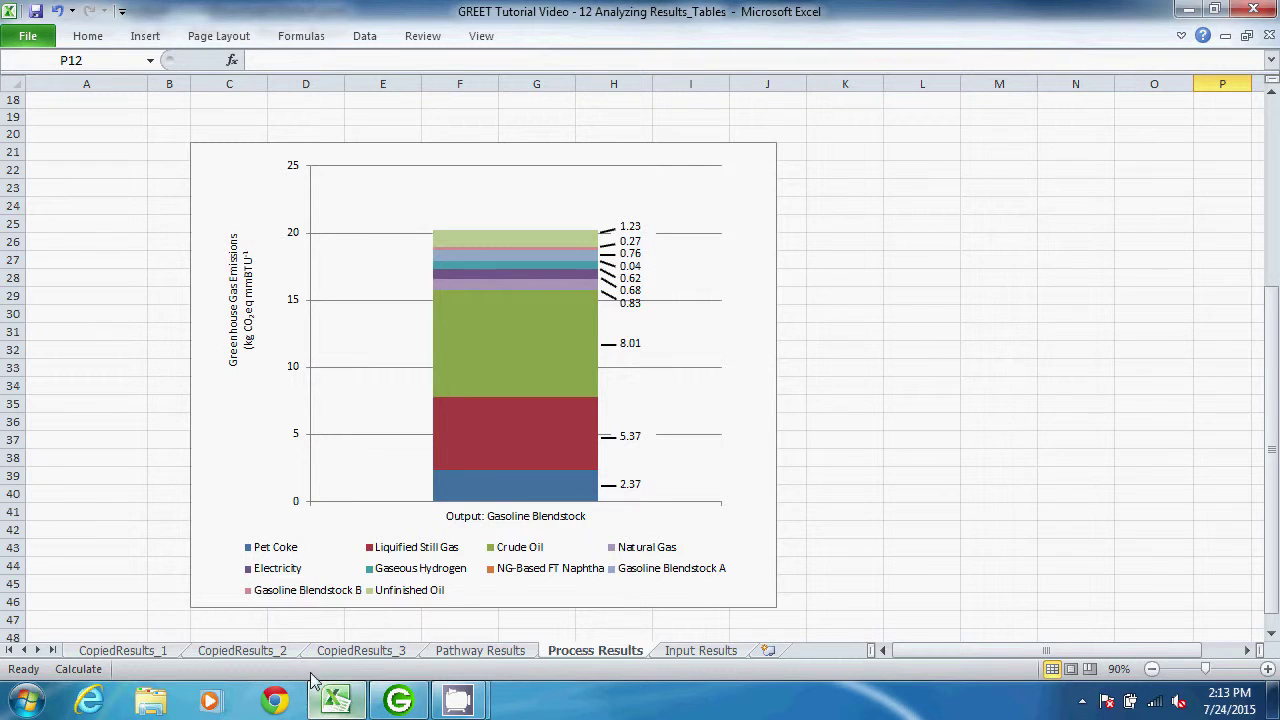
pyautogui.click(352, 652)
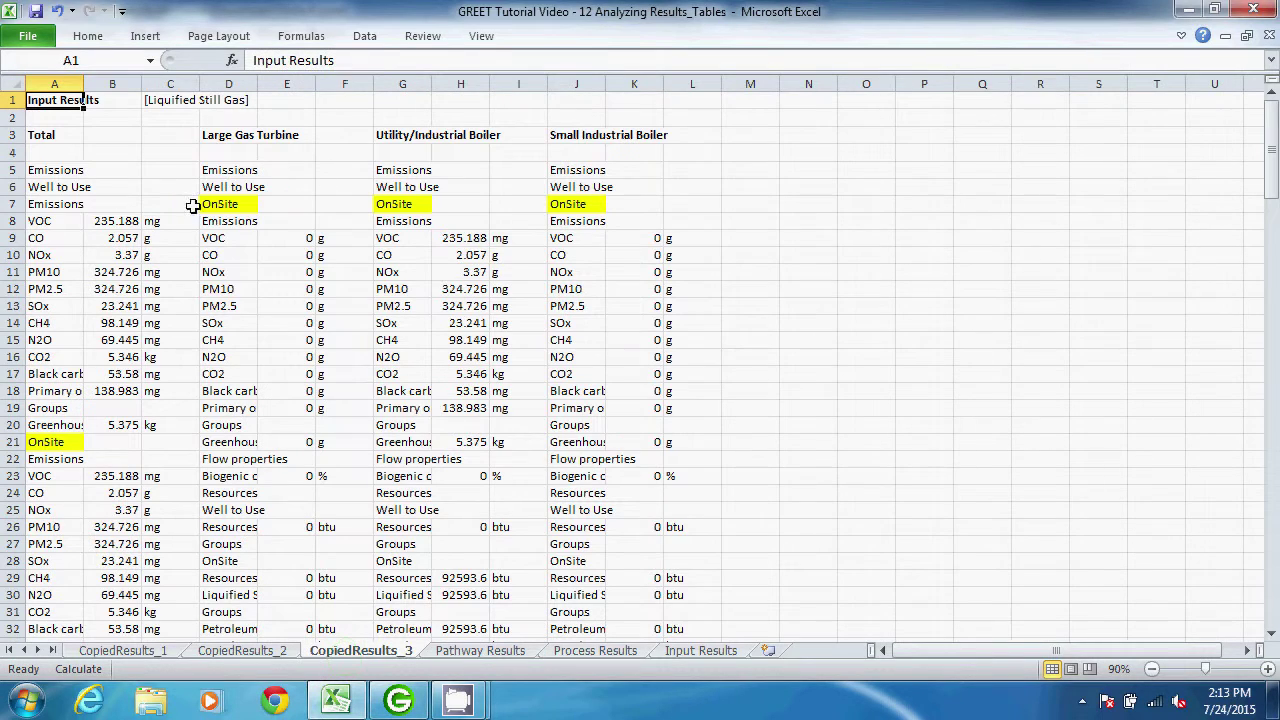
pyautogui.click(127, 84)
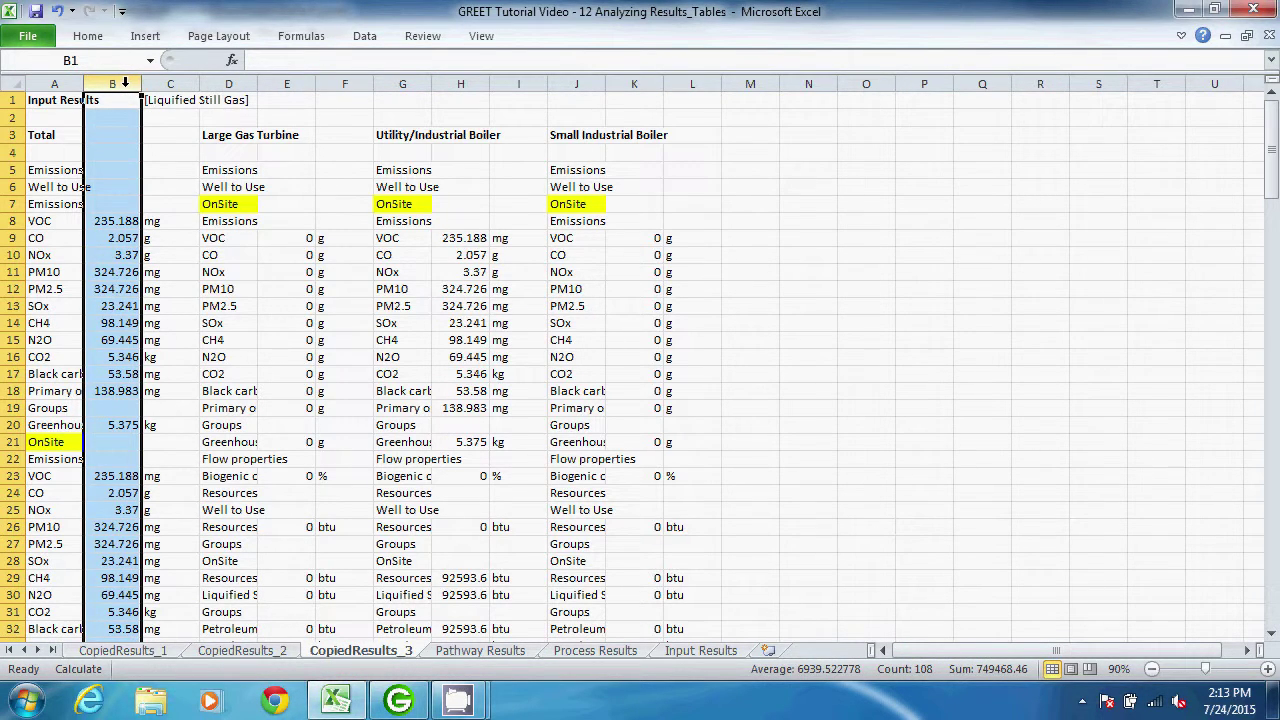
pyautogui.moveTo(14, 221); pyautogui.dragTo(14, 391)
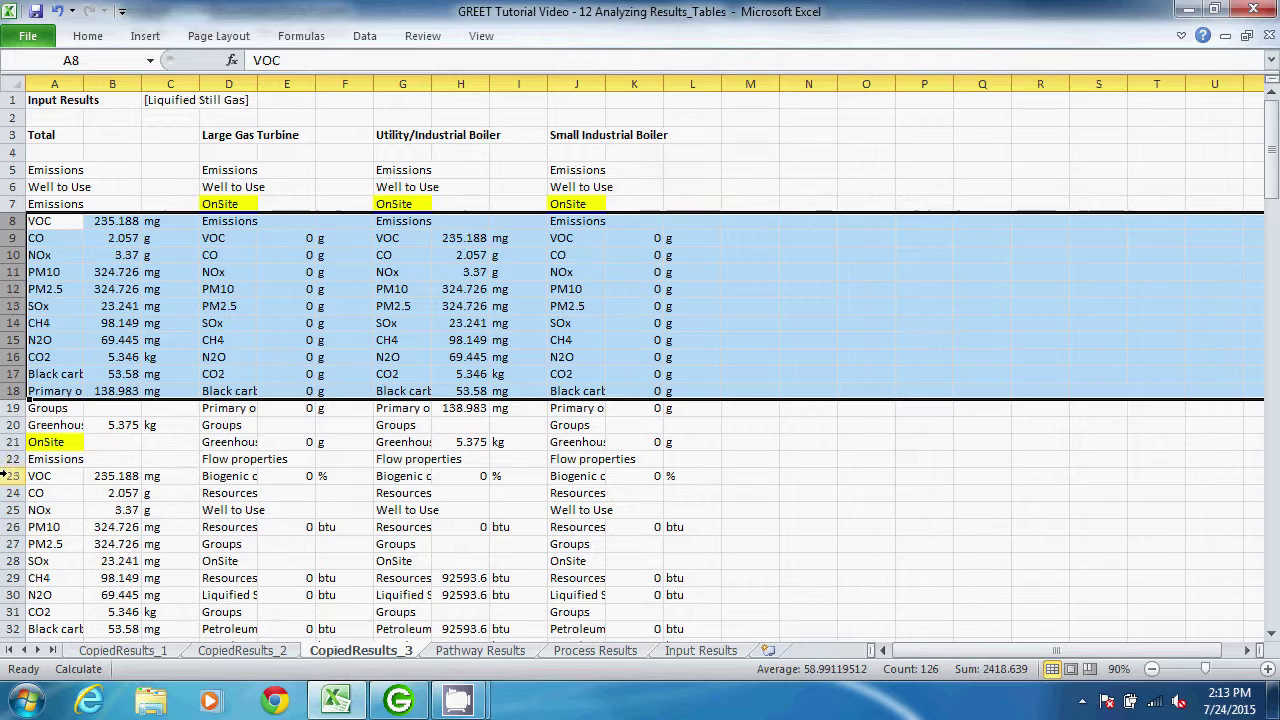
pyautogui.moveTo(12, 442); pyautogui.dragTo(12, 629)
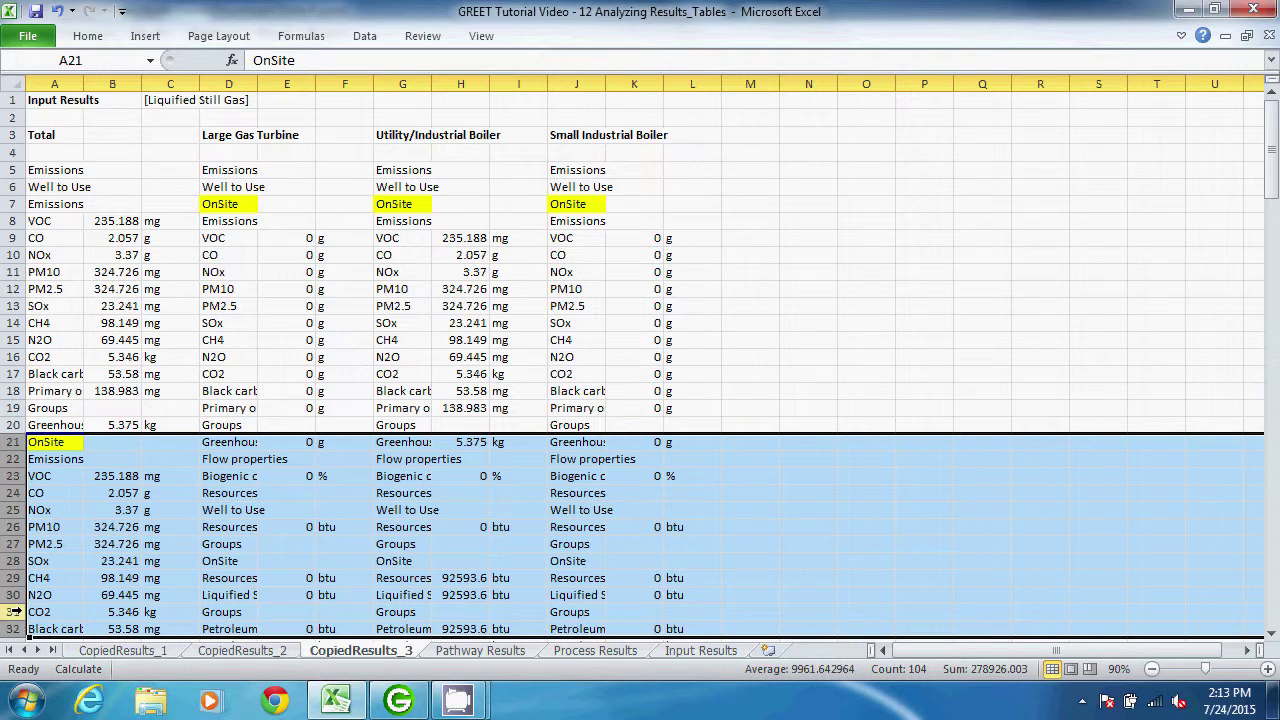
# Compare the Total VOC and CH4 values for Well to Use and OnSite, and check the OnSite headings of the three technologies.
pyautogui.click(126, 221)
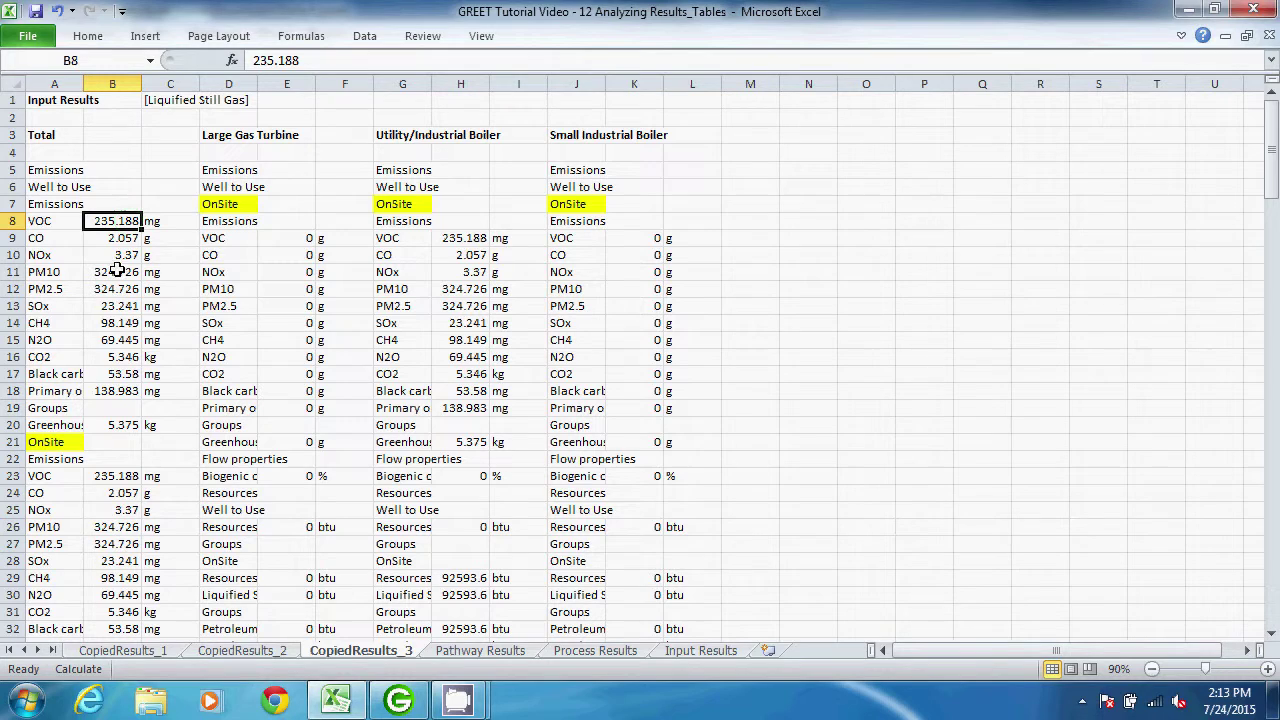
pyautogui.click(107, 476)
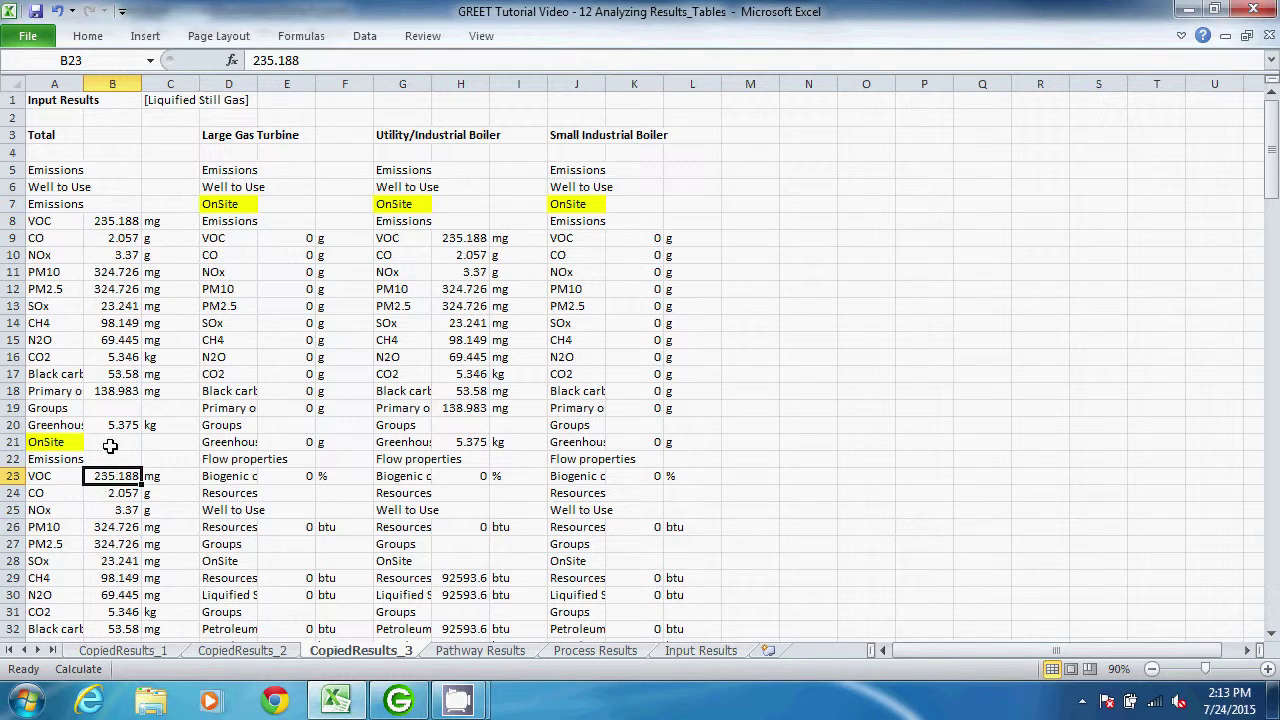
pyautogui.click(130, 328)
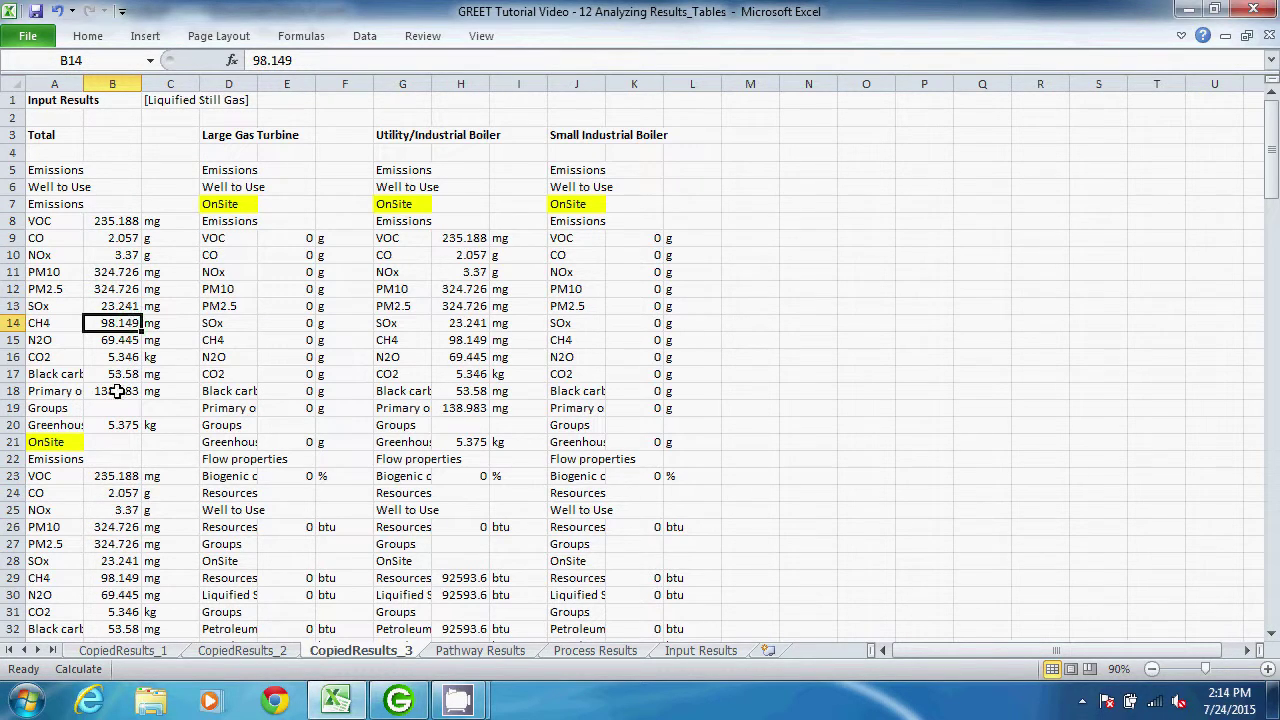
pyautogui.click(110, 580)
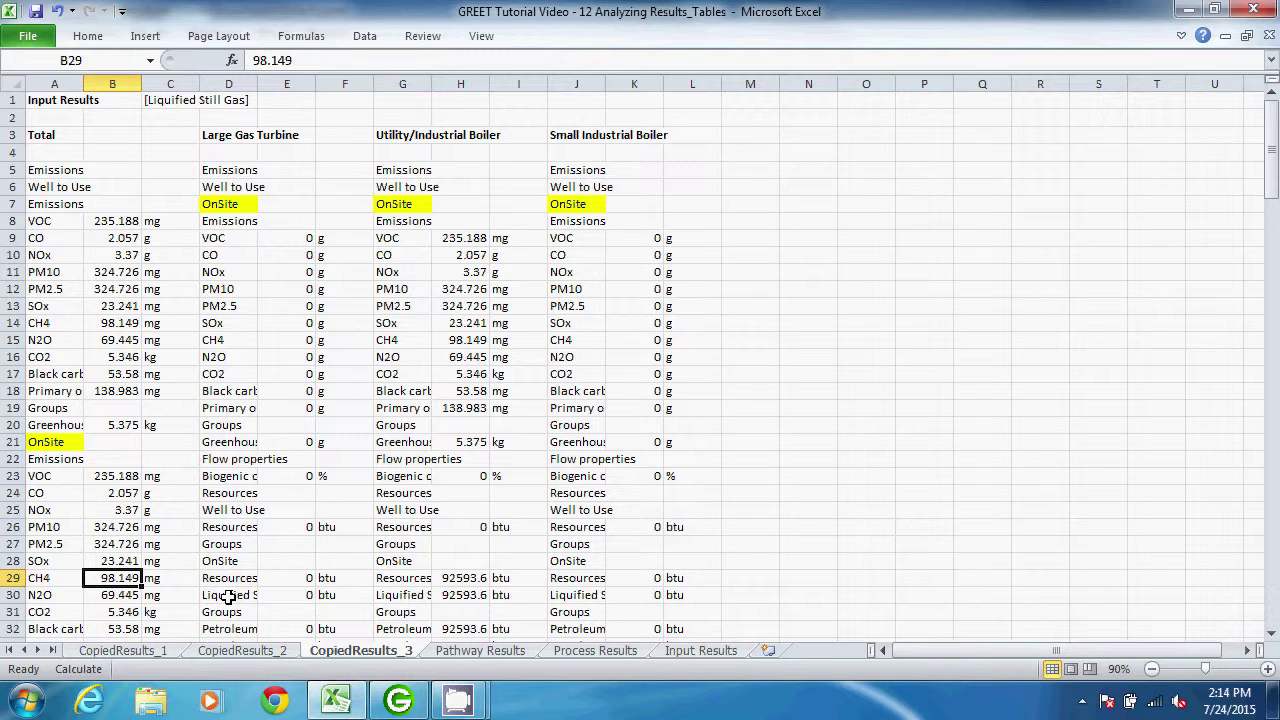
pyautogui.click(229, 205)
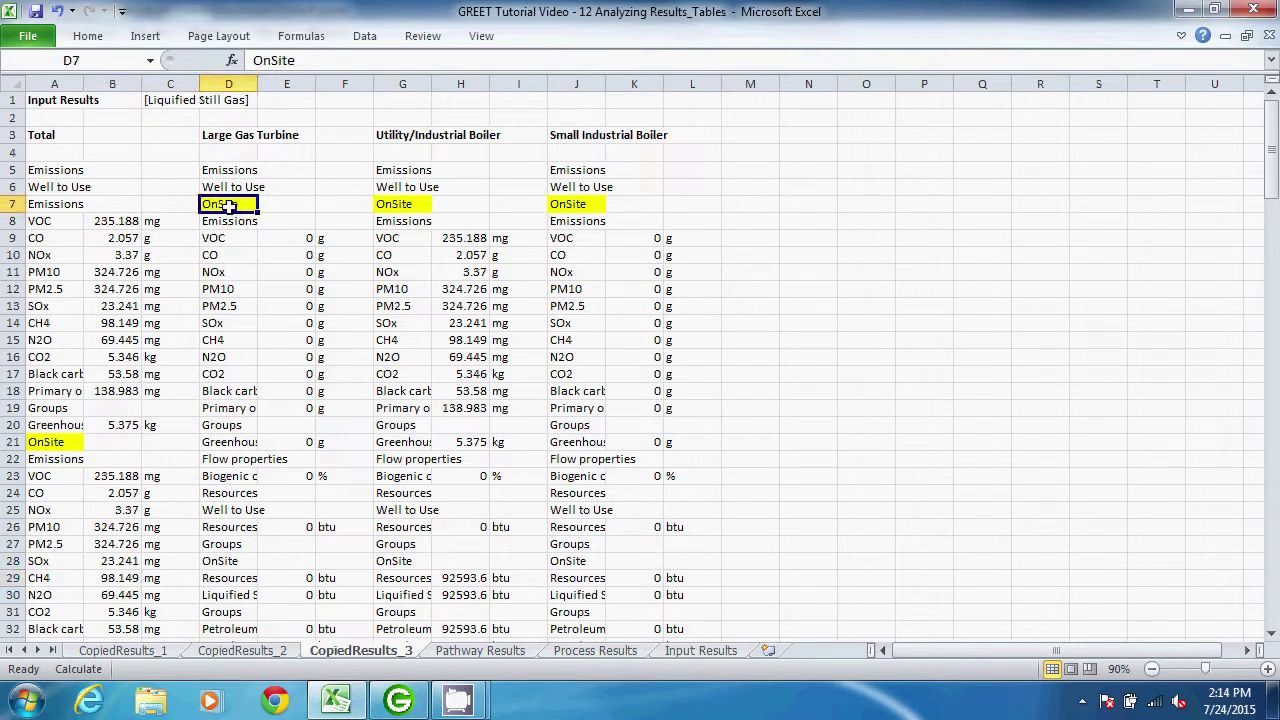
pyautogui.click(407, 205)
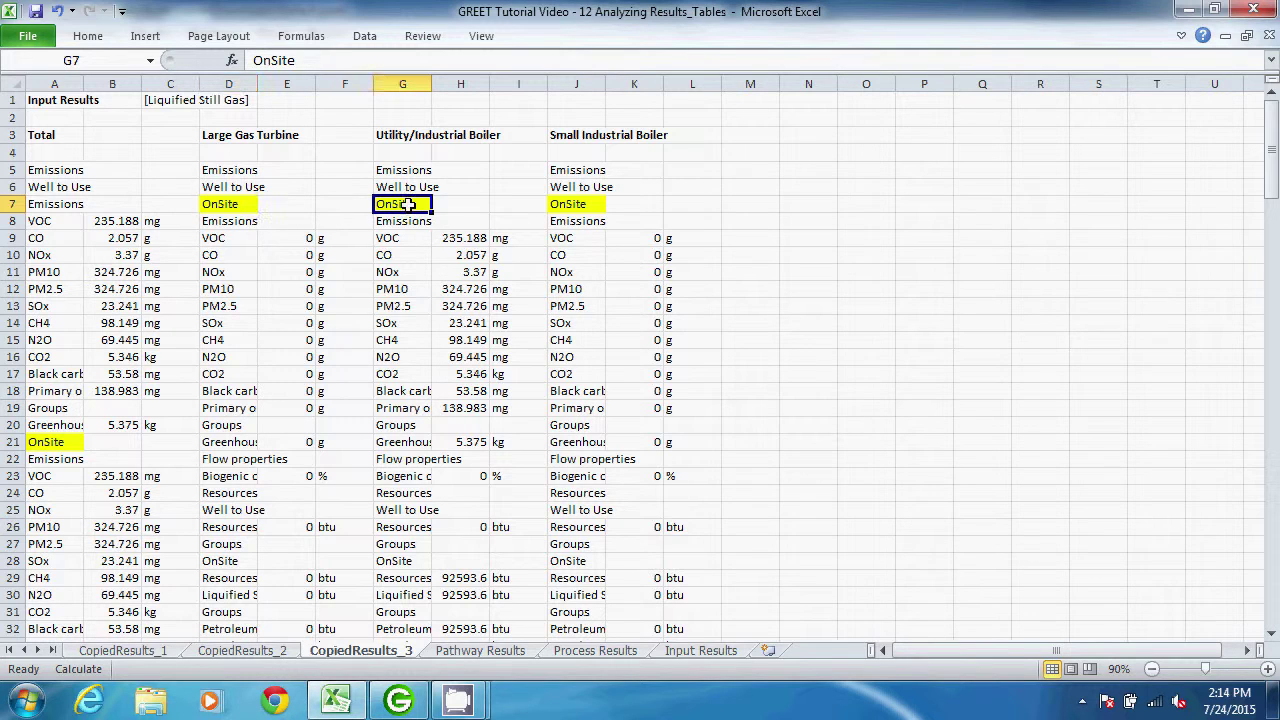
pyautogui.click(565, 205)
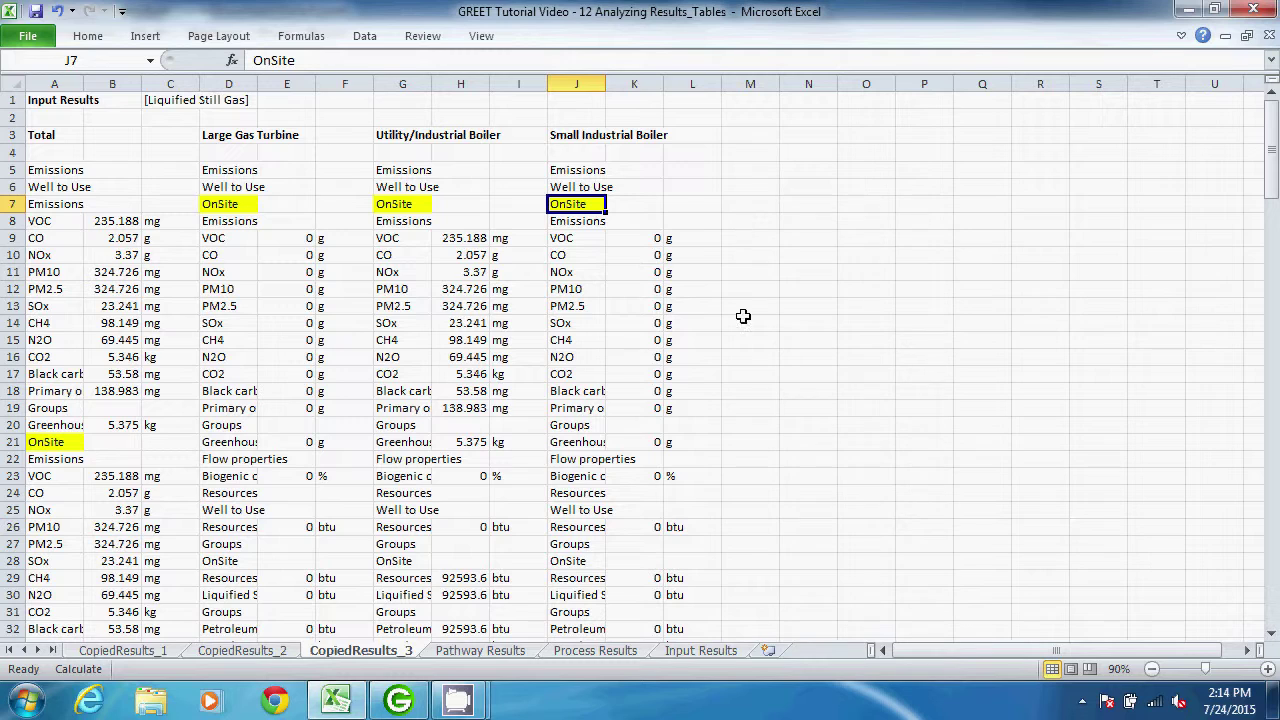
# Widen column G of the Input Results sheet to fit Total Input Results and examine the Utility/Industrial Boiler bar in the chart.
pyautogui.click(732, 652)
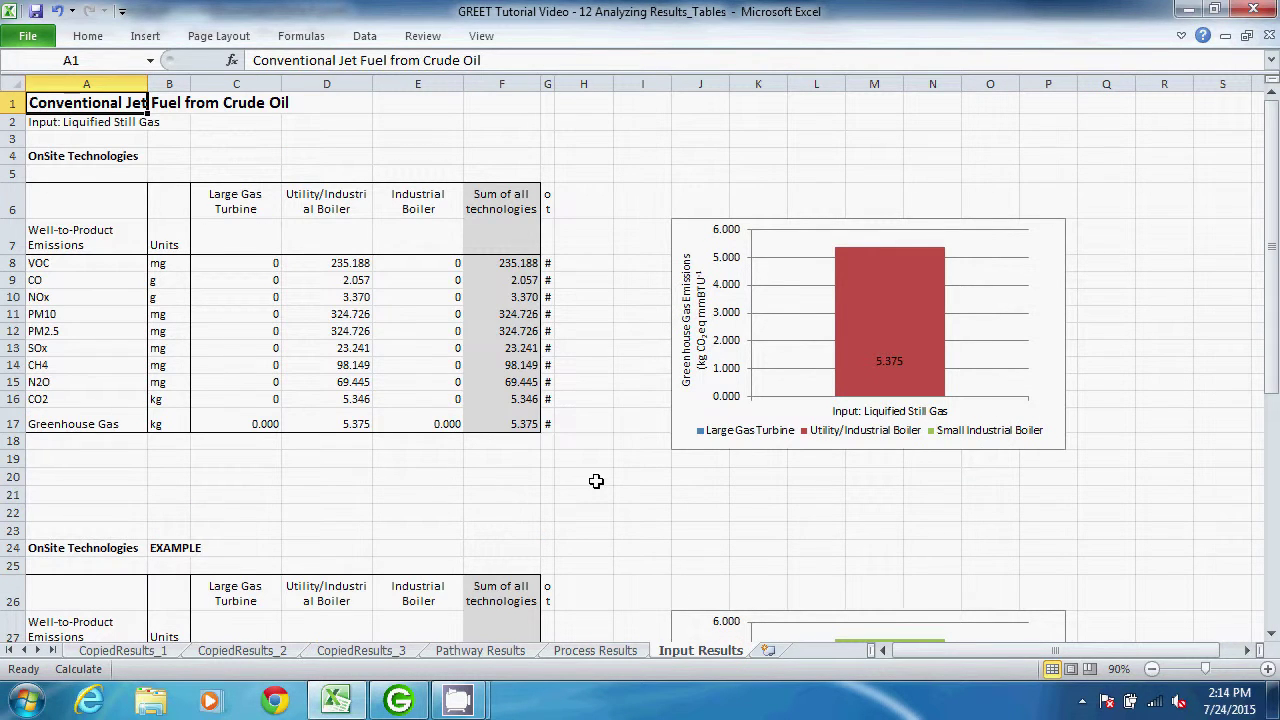
pyautogui.moveTo(555, 85); pyautogui.dragTo(555, 85)
pyautogui.doubleClick(555, 85)
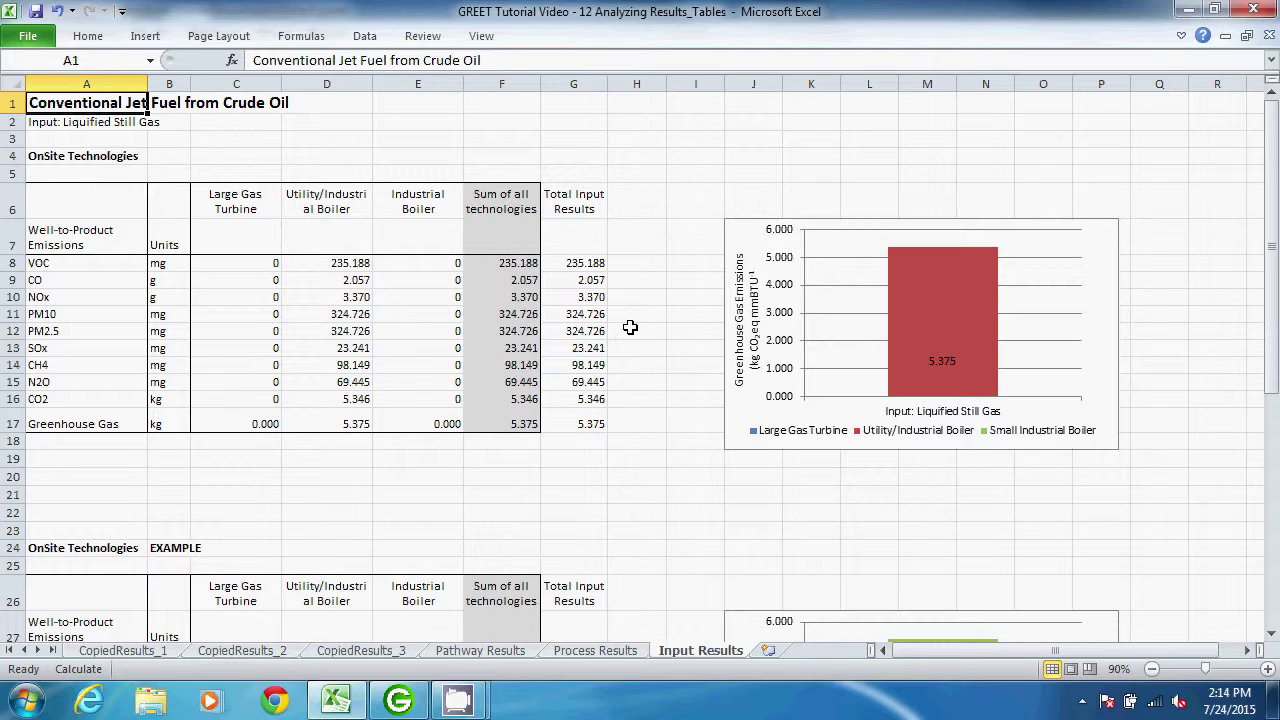
pyautogui.moveTo(910, 283)
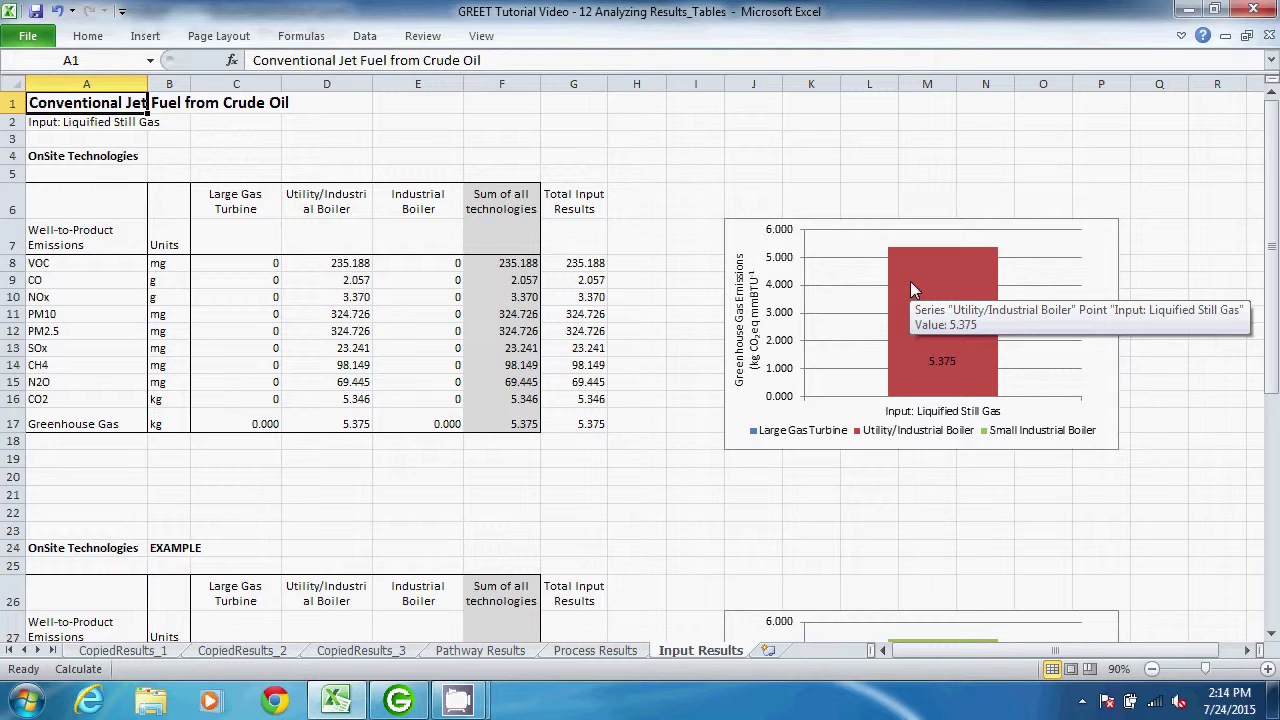
# Switch to GREET, open the Gasoline Blendstock from Crude Oil for use in US Refineries_example pathway, and expand its CG Refining process.
pyautogui.click(398, 699)
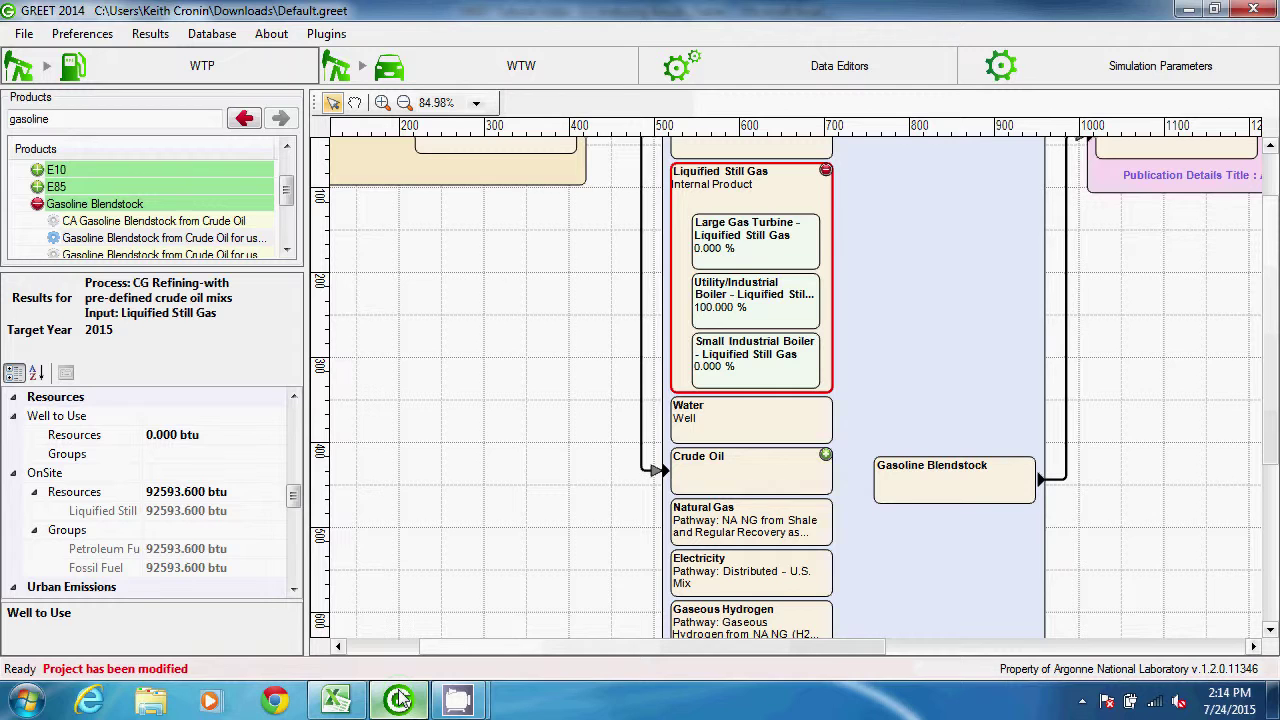
pyautogui.click(193, 257)
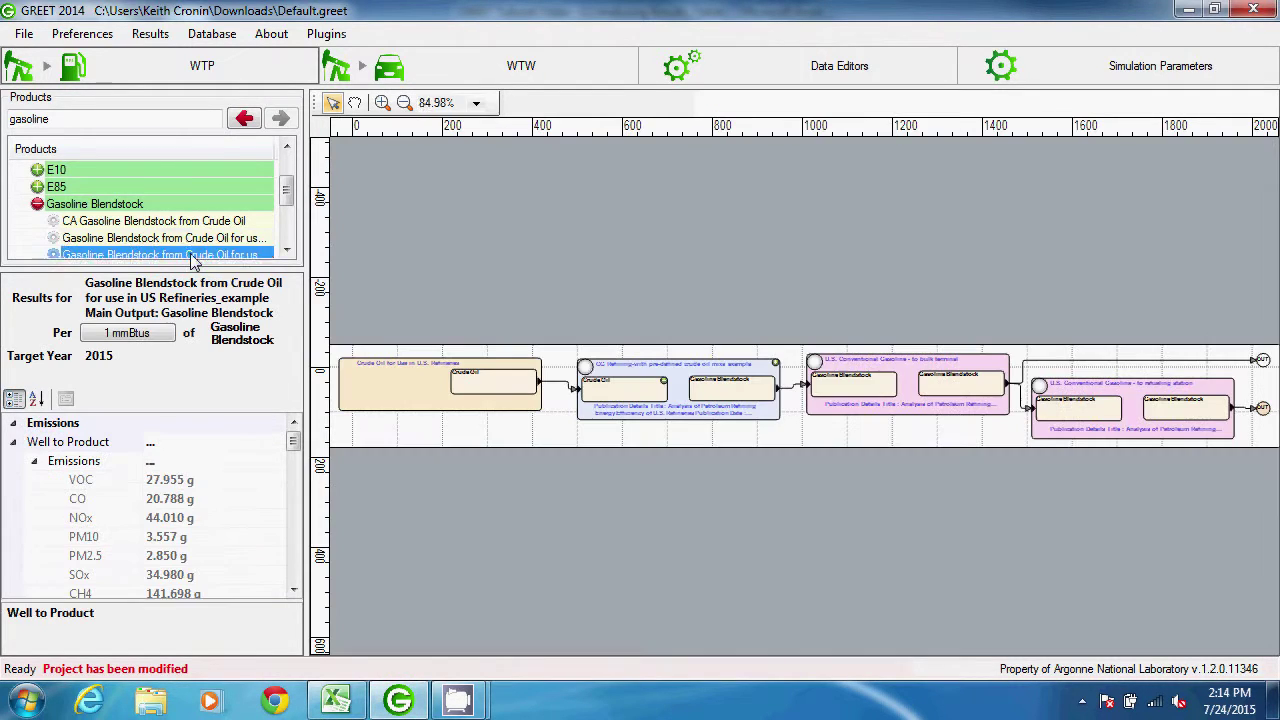
pyautogui.click(383, 104)
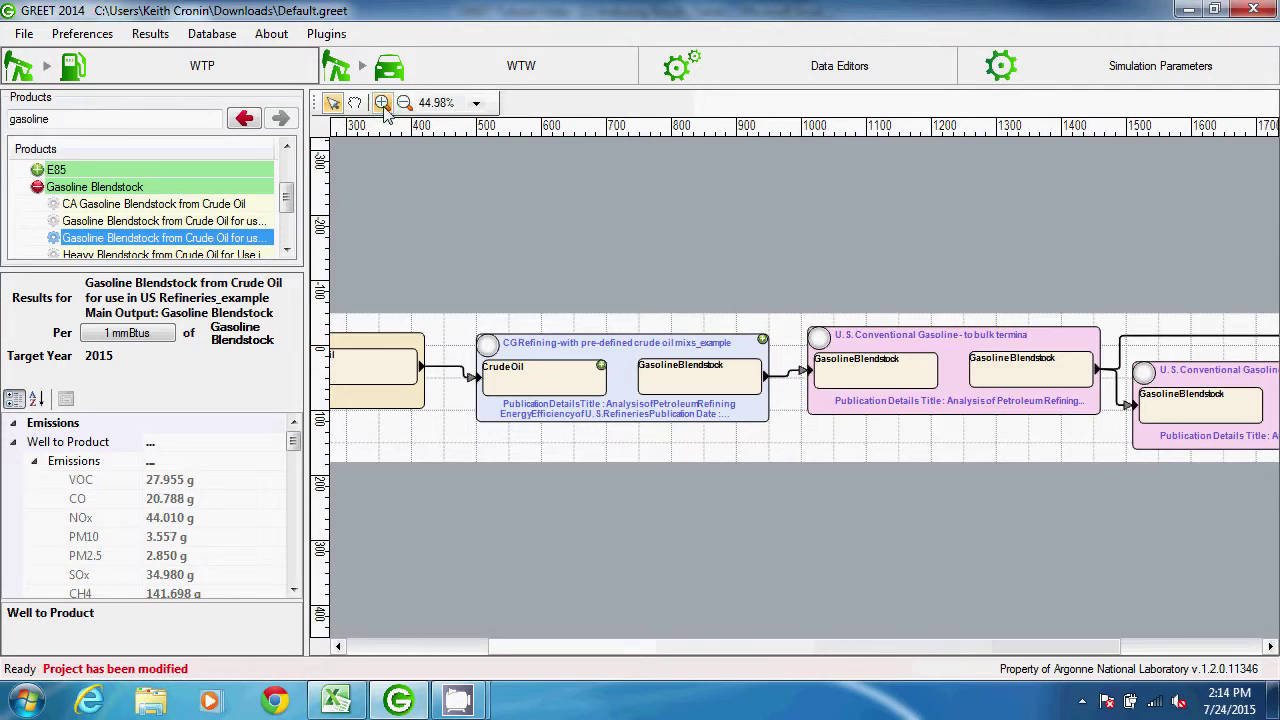
pyautogui.click(763, 341)
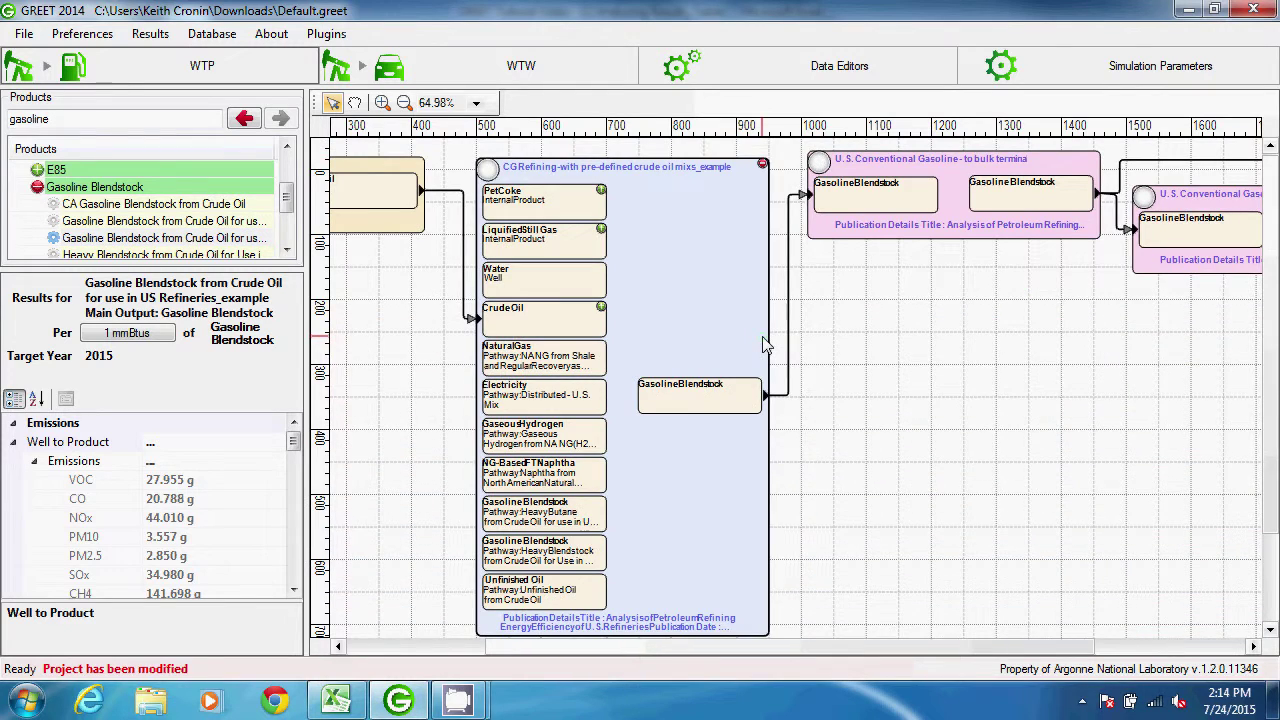
# Expand the Liquified Still Gas input of the example CG Refining process and examine the shares of its three technologies.
pyautogui.click(601, 229)
pyautogui.click(382, 103)
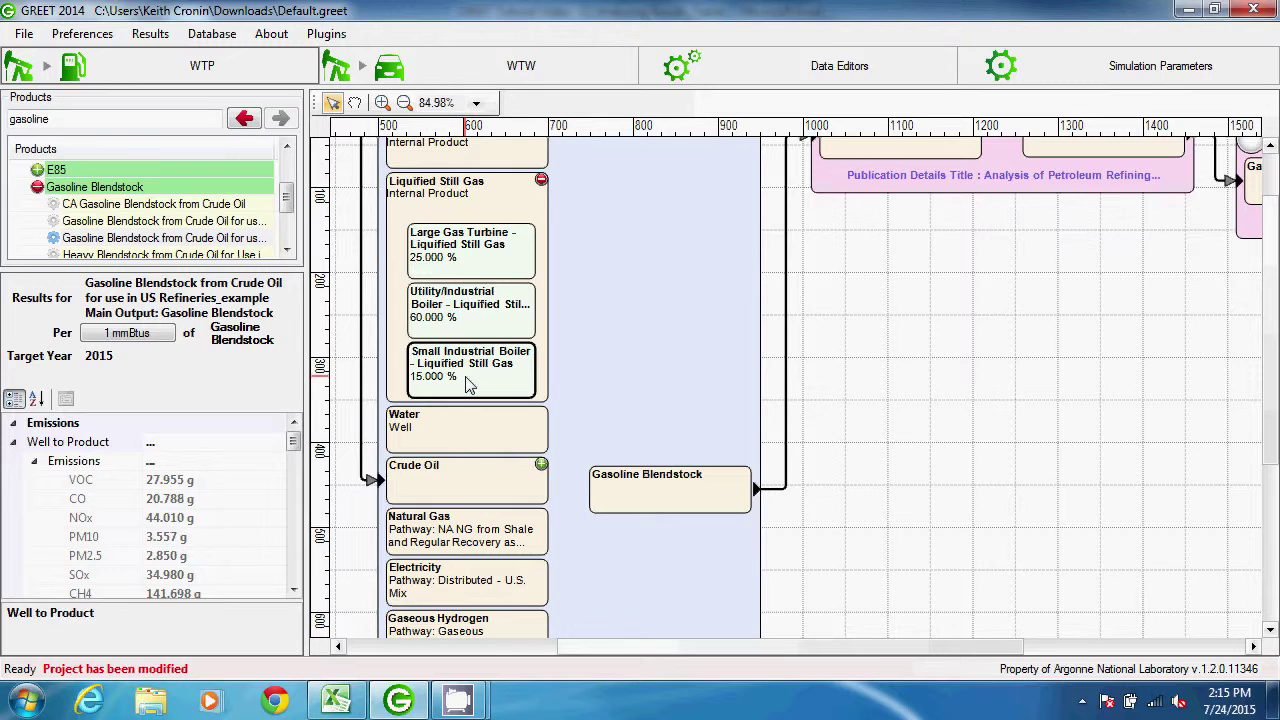
# Switch to Excel and examine the Utility/Industrial Boiler, Small Industrial Boiler and Large Gas Turbine segments in the EXAMPLE chart of Input Results.
pyautogui.click(350, 688)
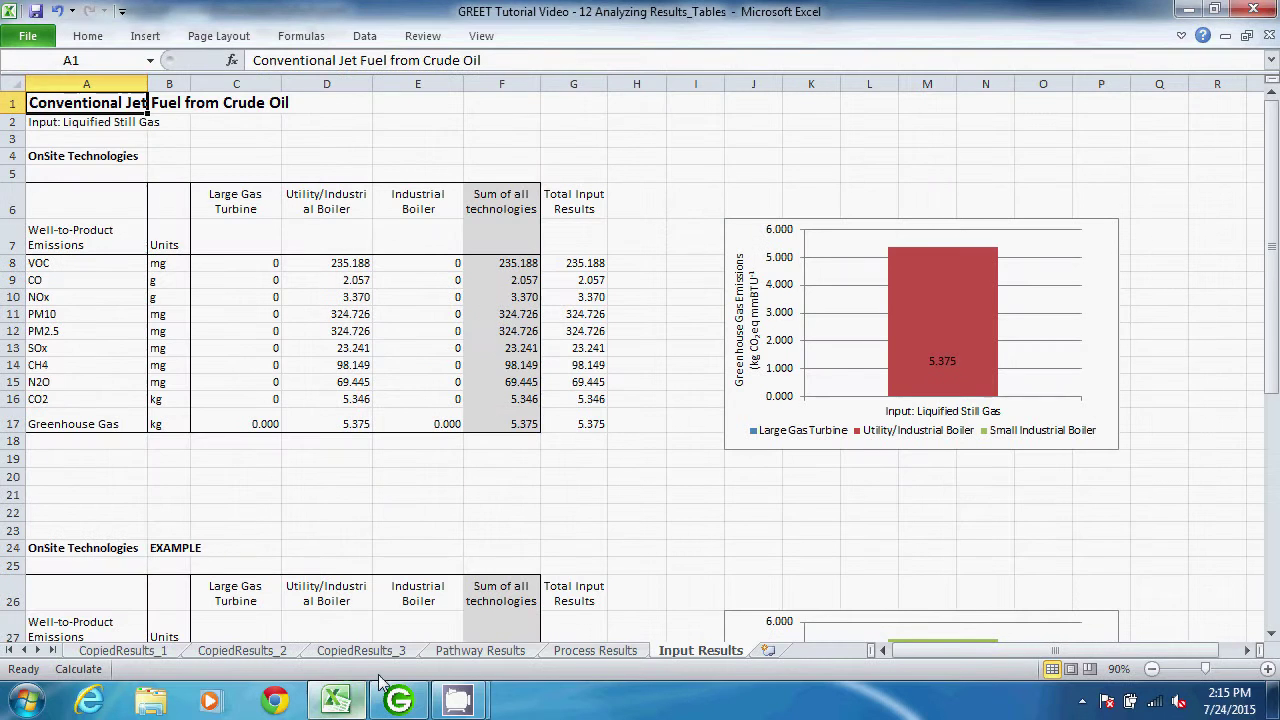
pyautogui.scroll(-5, 591, 546)
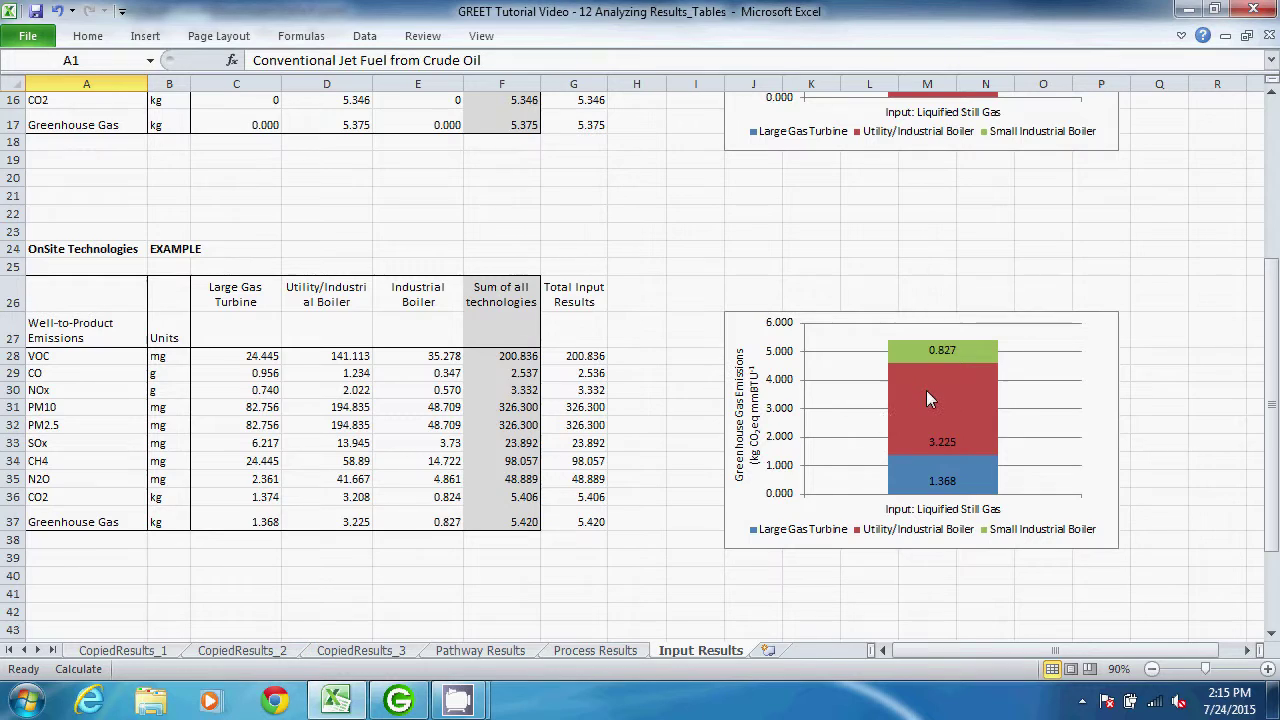
pyautogui.moveTo(927, 398)
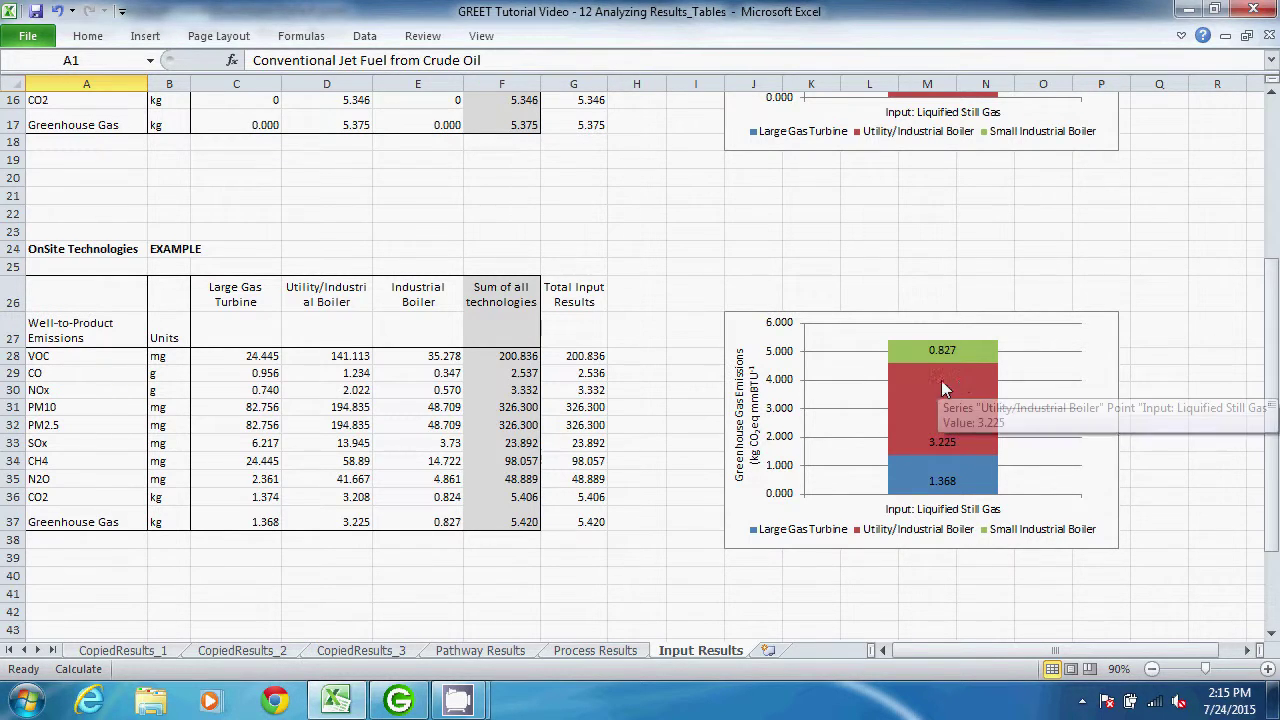
pyautogui.moveTo(967, 352)
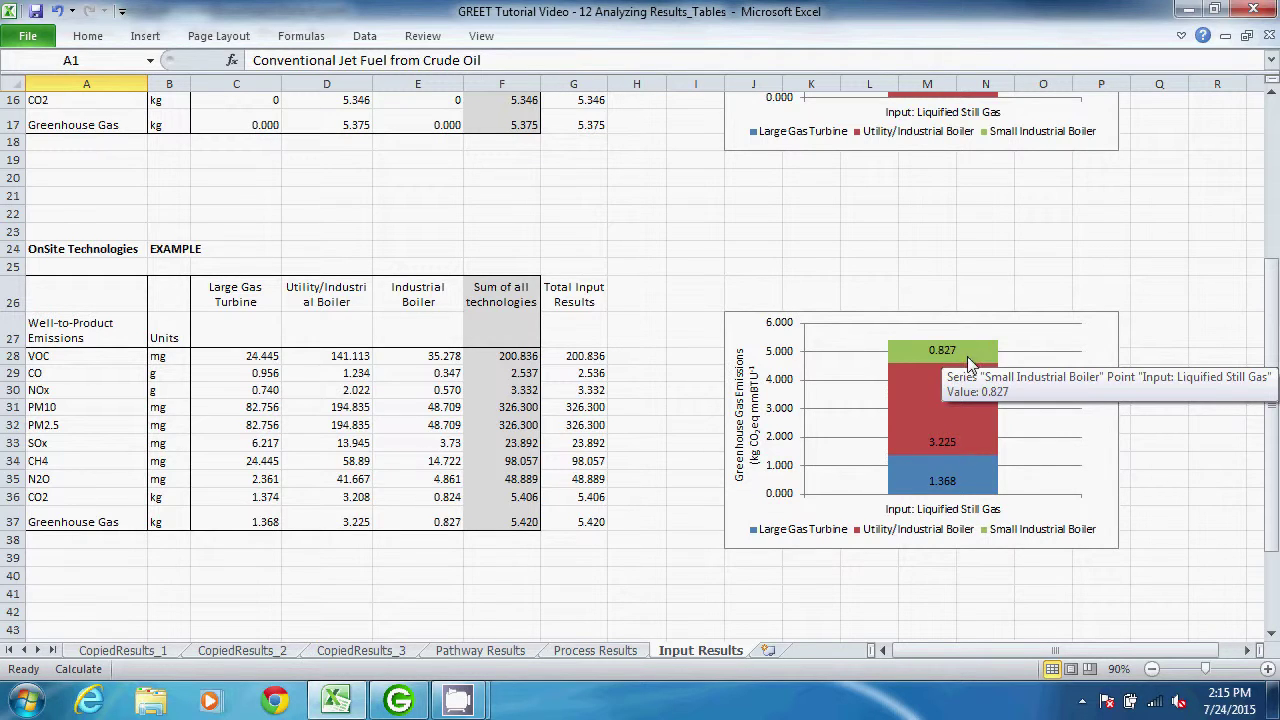
pyautogui.moveTo(967, 482)
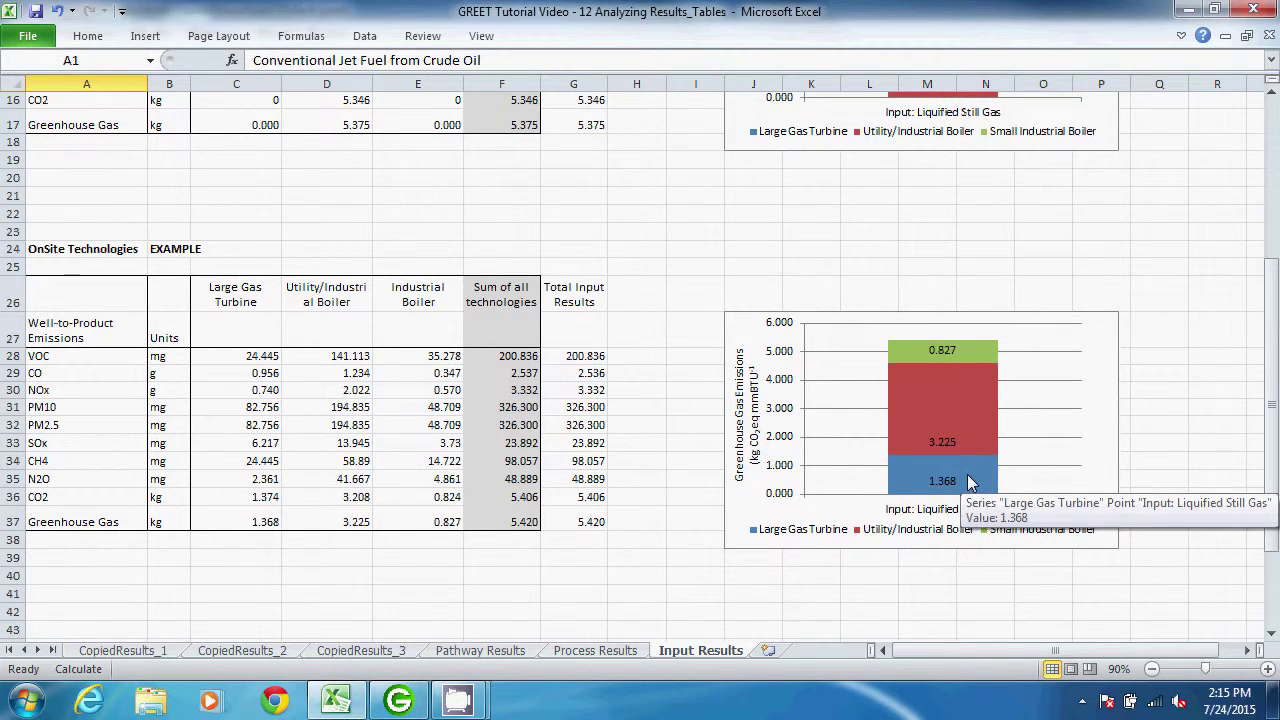